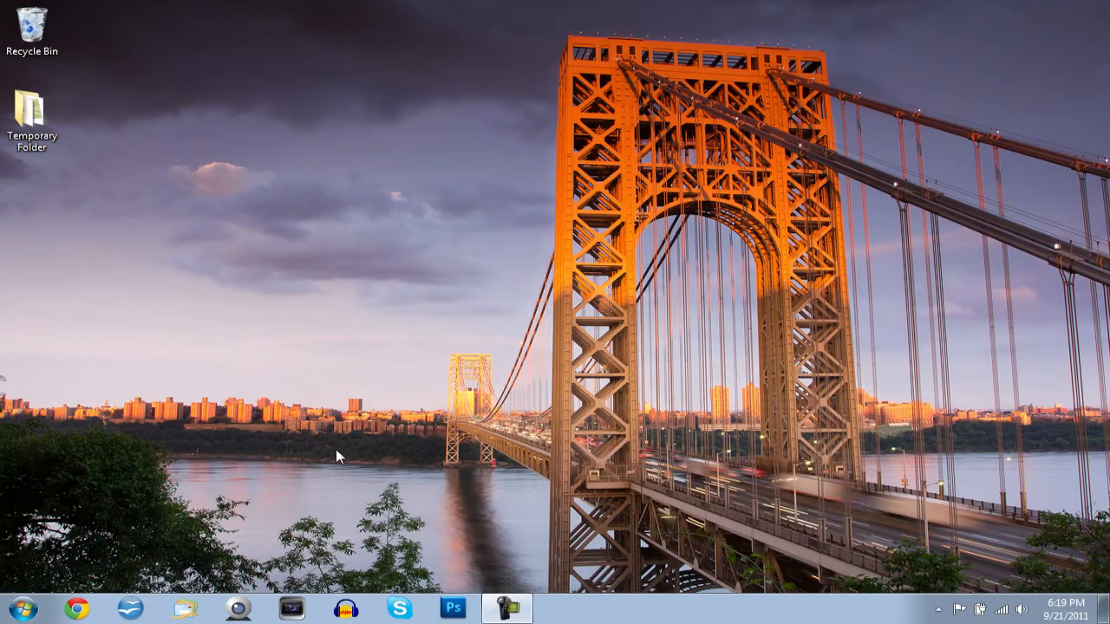
# Switch to Vegas Pro and add the Large Tiles checkerboard generator to the start of the timeline with its default settings.
pyautogui.click(293, 611)
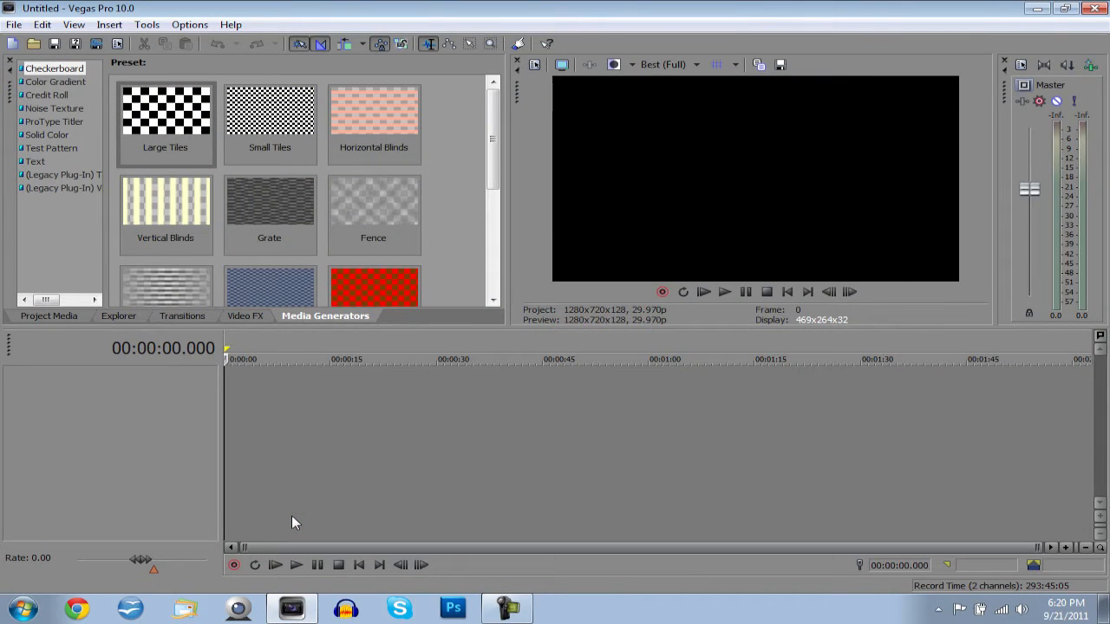
pyautogui.click(75, 318)
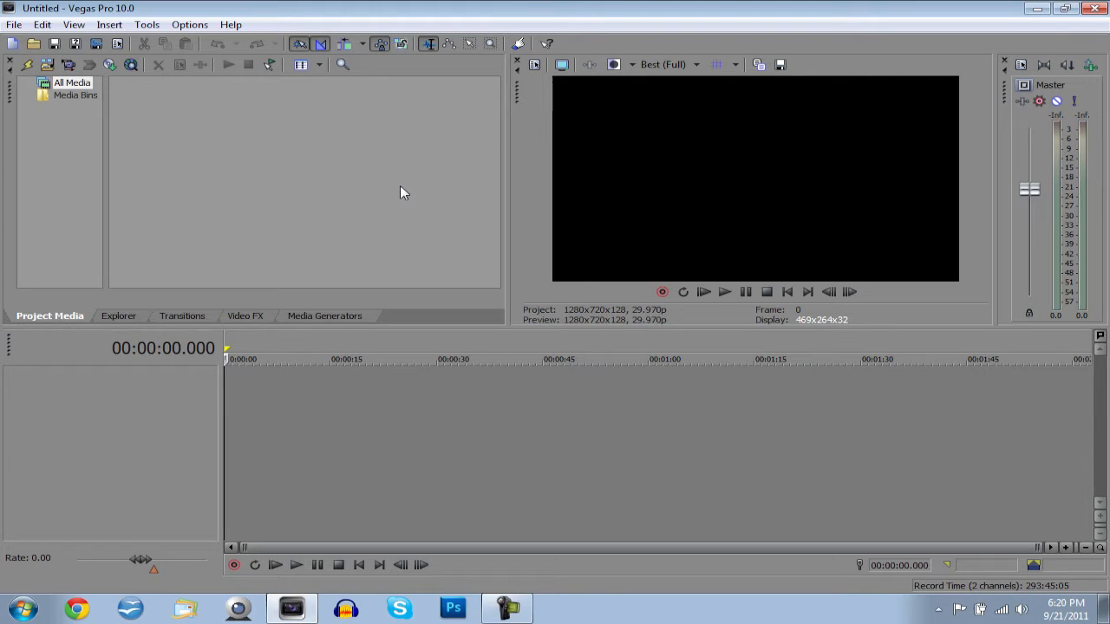
pyautogui.click(299, 318)
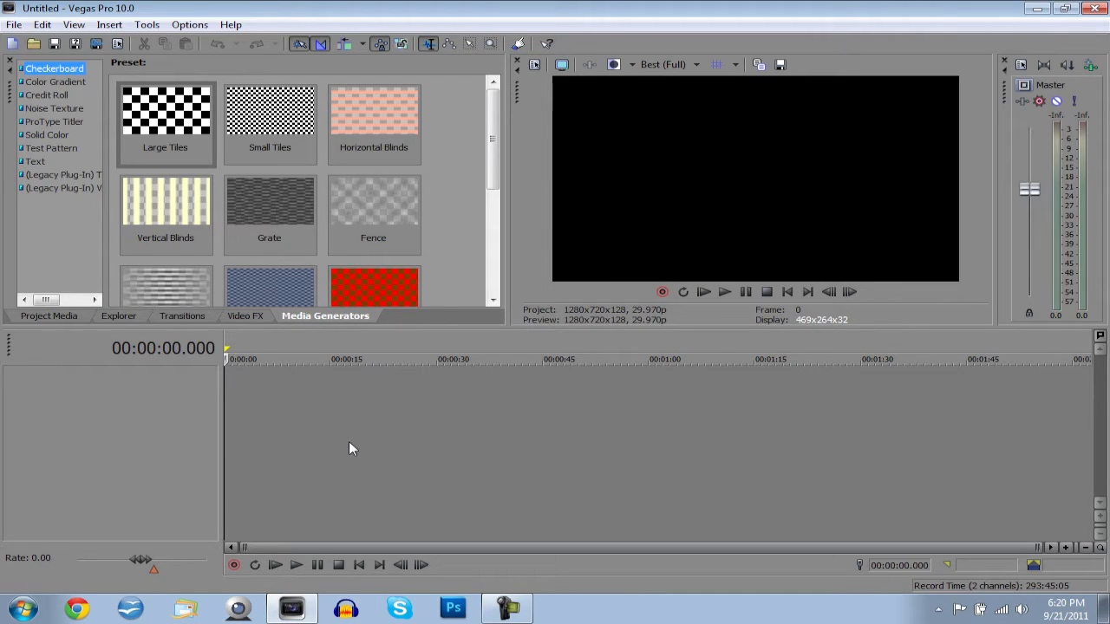
pyautogui.click(152, 121)
pyautogui.moveTo(152, 121); pyautogui.dragTo(207, 406)
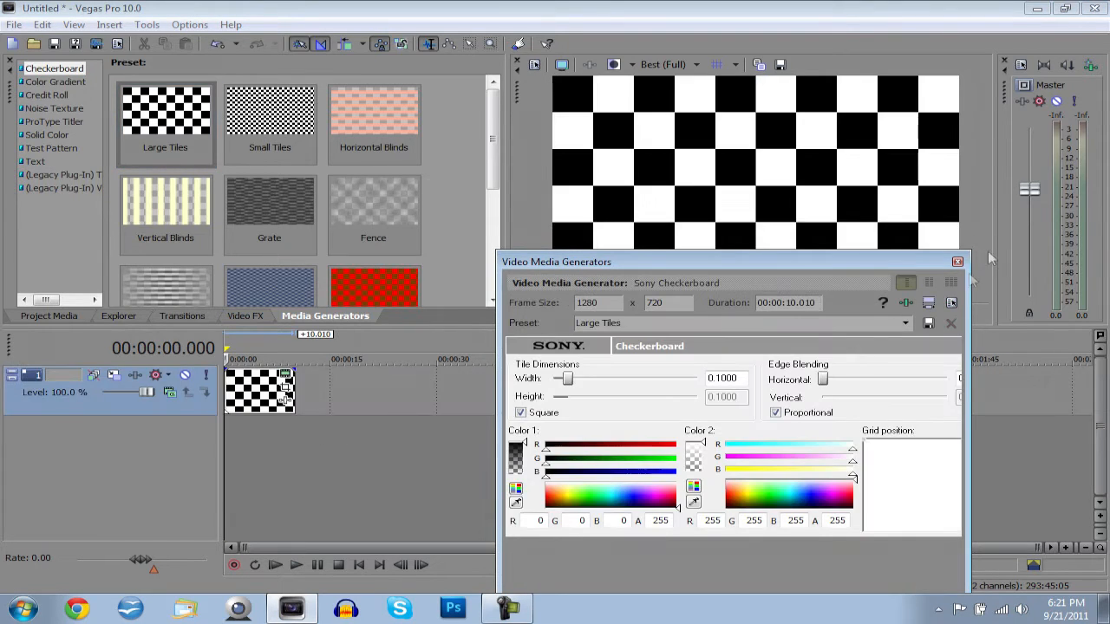
pyautogui.click(957, 262)
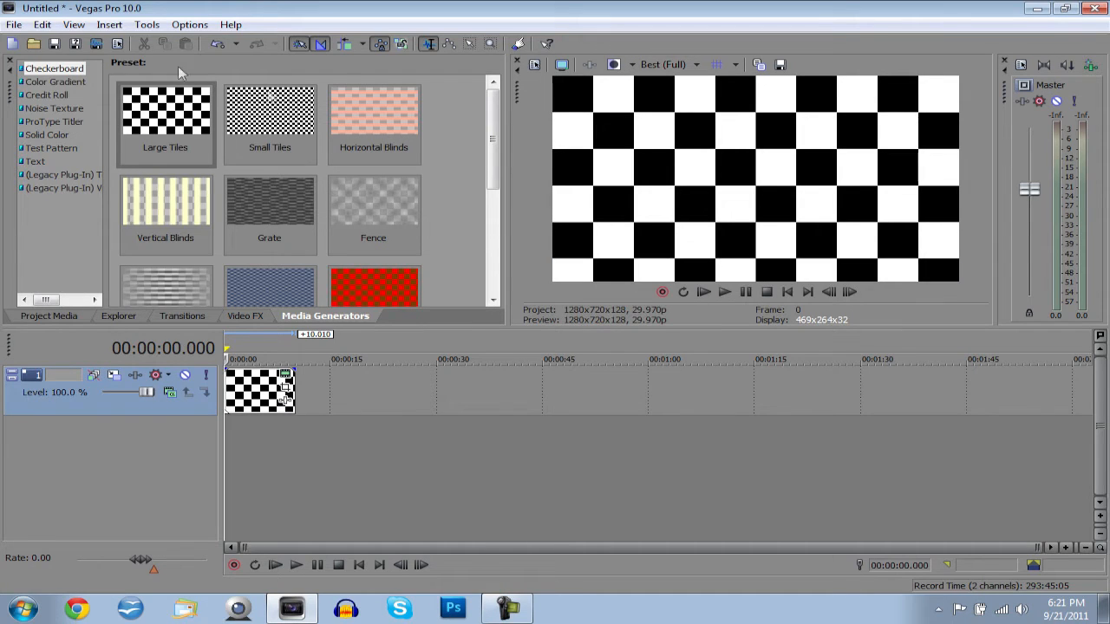
# Save the current project video settings as a template named "Youtube 720p HD", accepting that it duplicates a built-in preset.
pyautogui.click(118, 45)
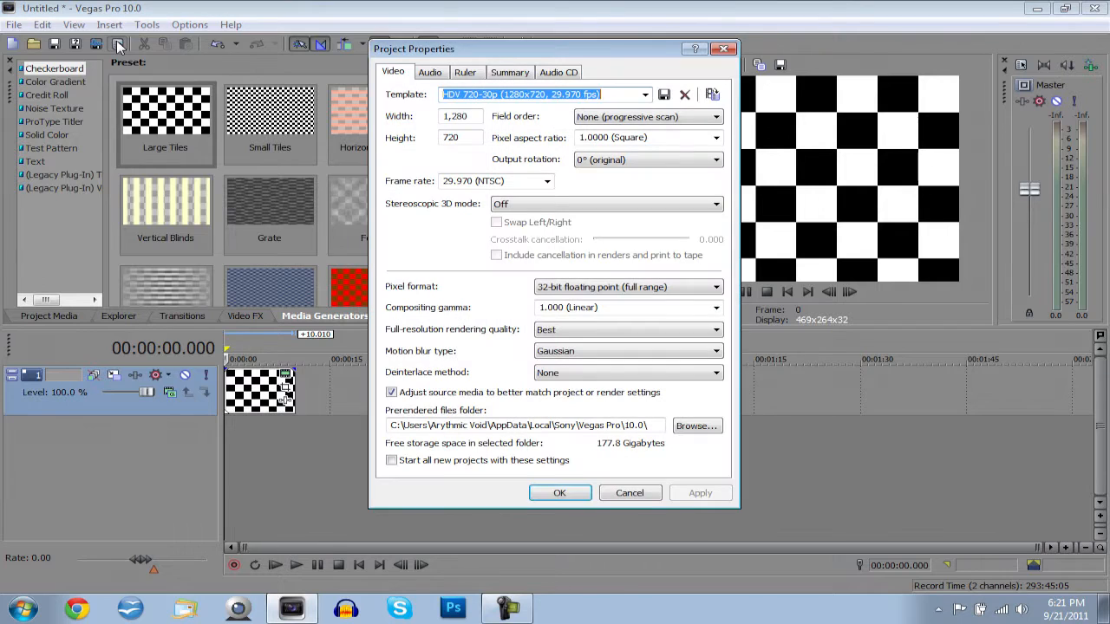
pyautogui.click(646, 94)
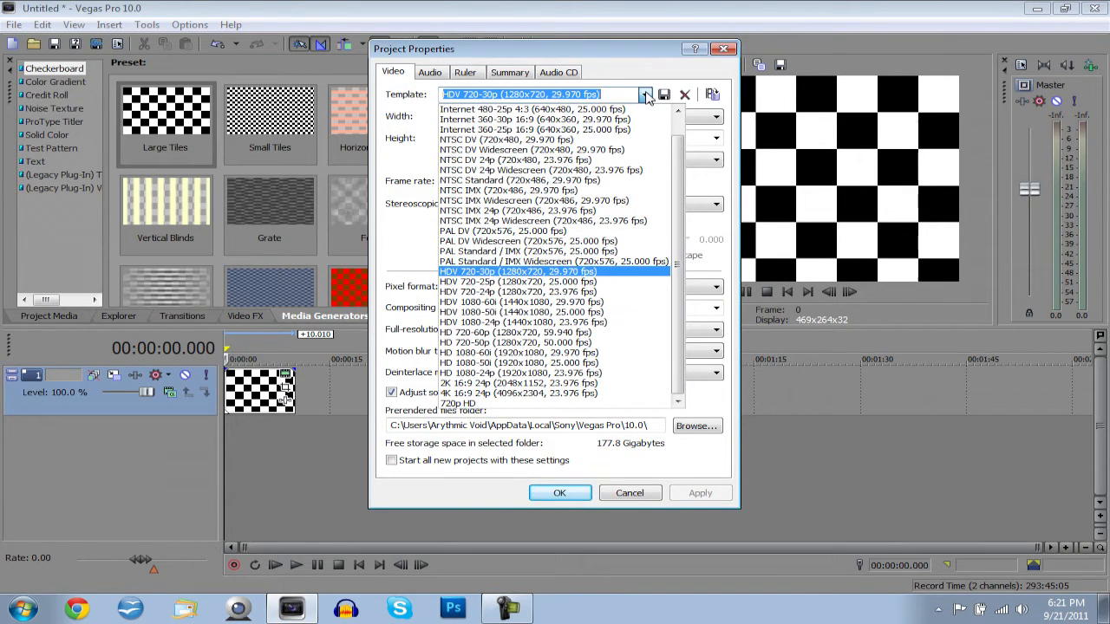
pyautogui.click(645, 94)
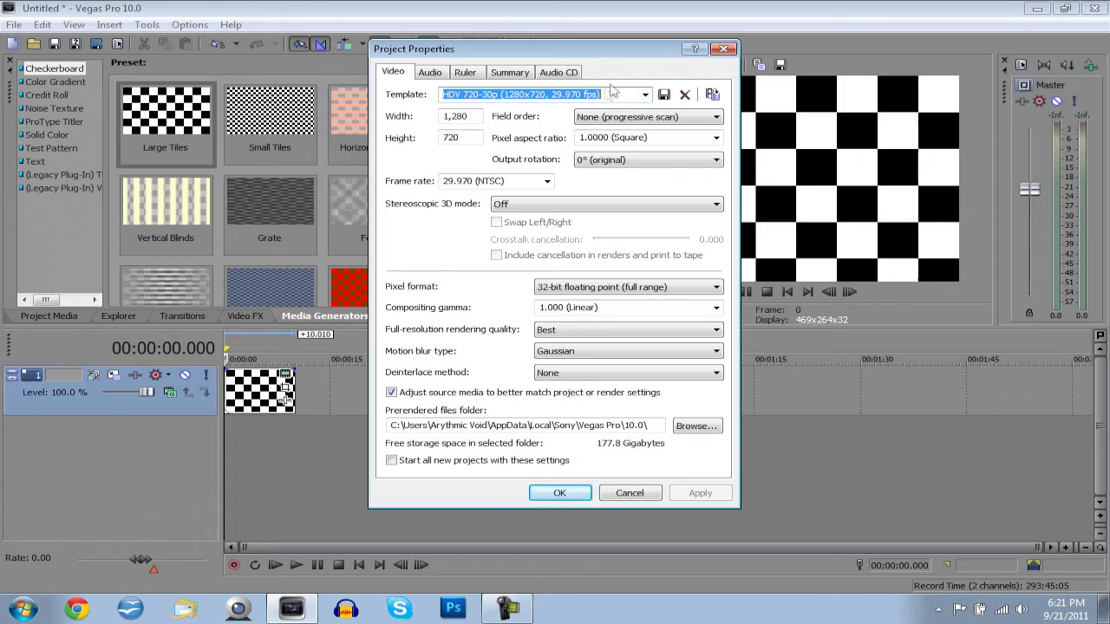
pyautogui.click(605, 96)
pyautogui.hotkey('shift', 'Home')
pyautogui.write('Youtube')
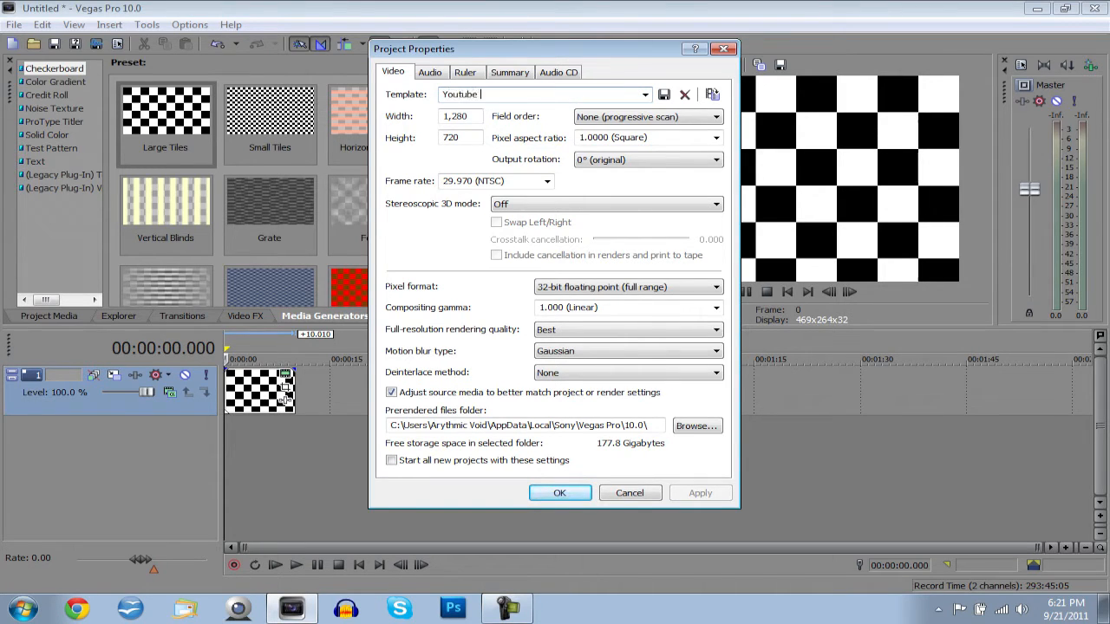
pyautogui.write(' 720p HD')
pyautogui.click(663, 94)
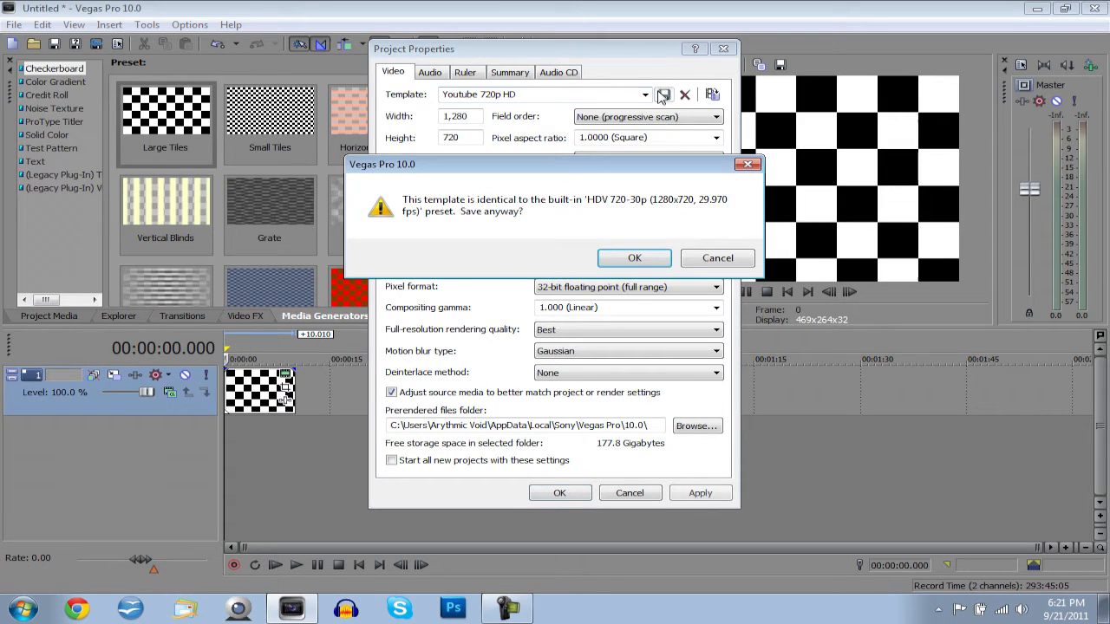
pyautogui.click(633, 259)
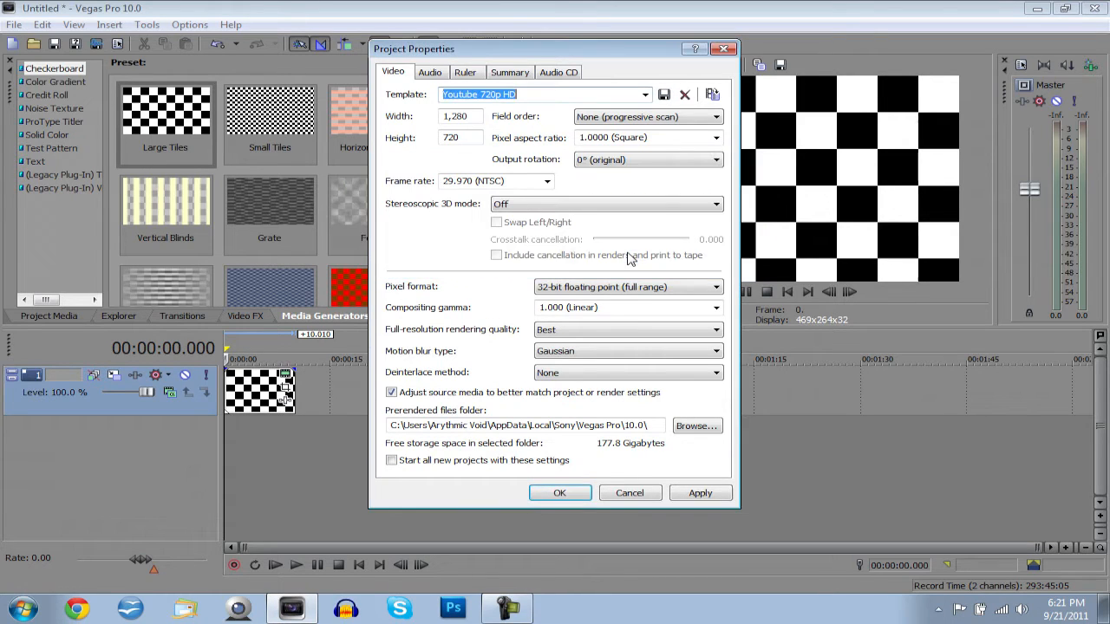
# Check the project's frame width and height, and set the field order to None (progressive scan).
pyautogui.doubleClick(469, 116)
pyautogui.click(469, 116)
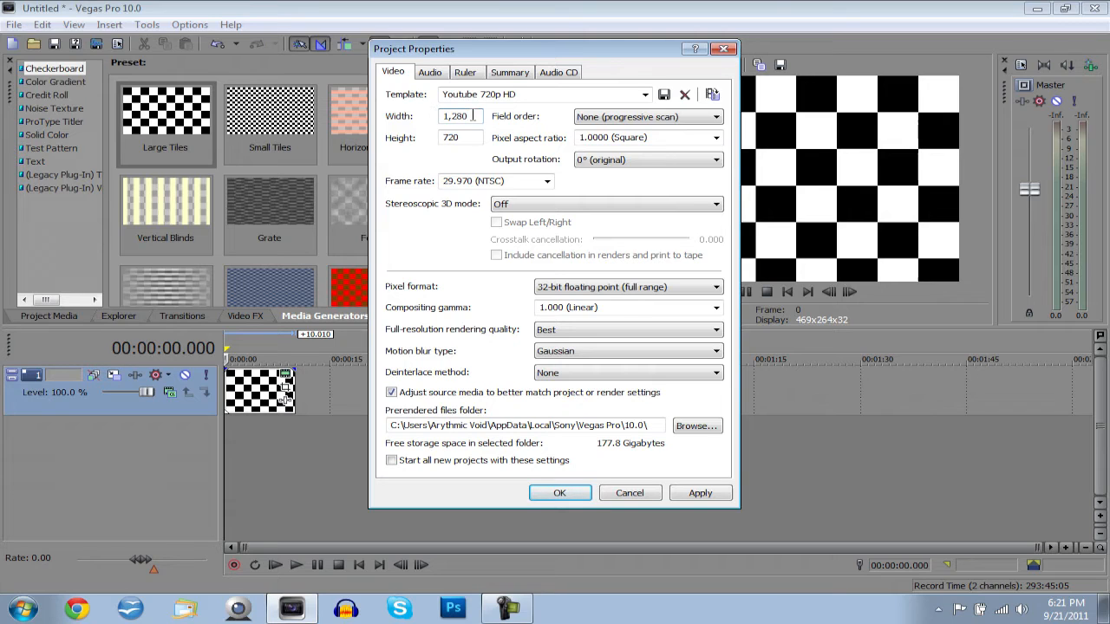
pyautogui.doubleClick(468, 136)
pyautogui.click(468, 136)
pyautogui.click(605, 117)
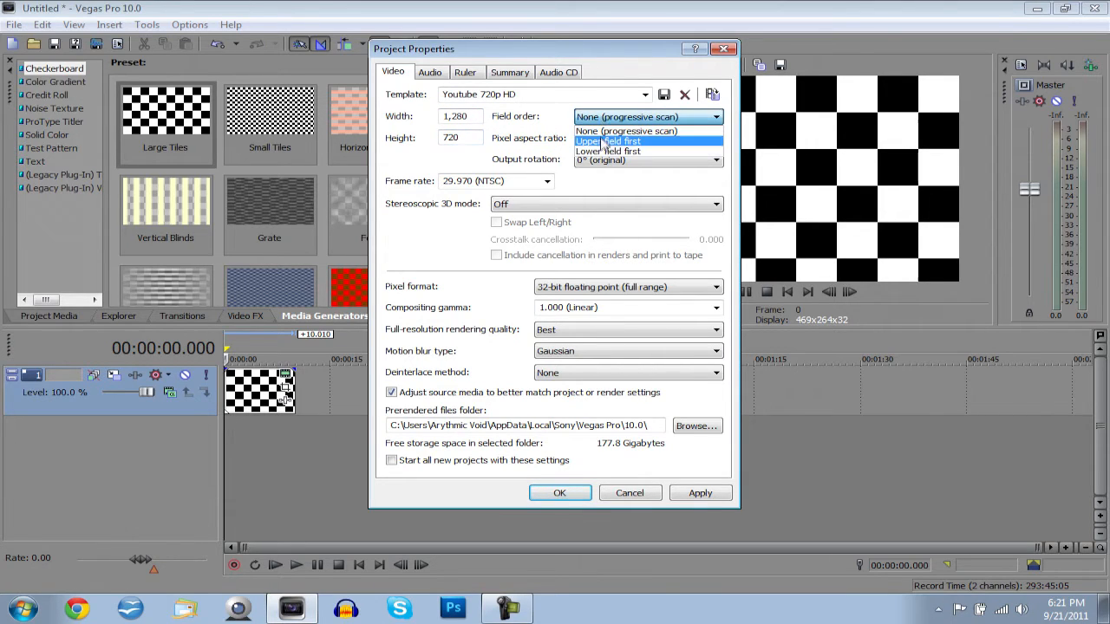
pyautogui.click(605, 131)
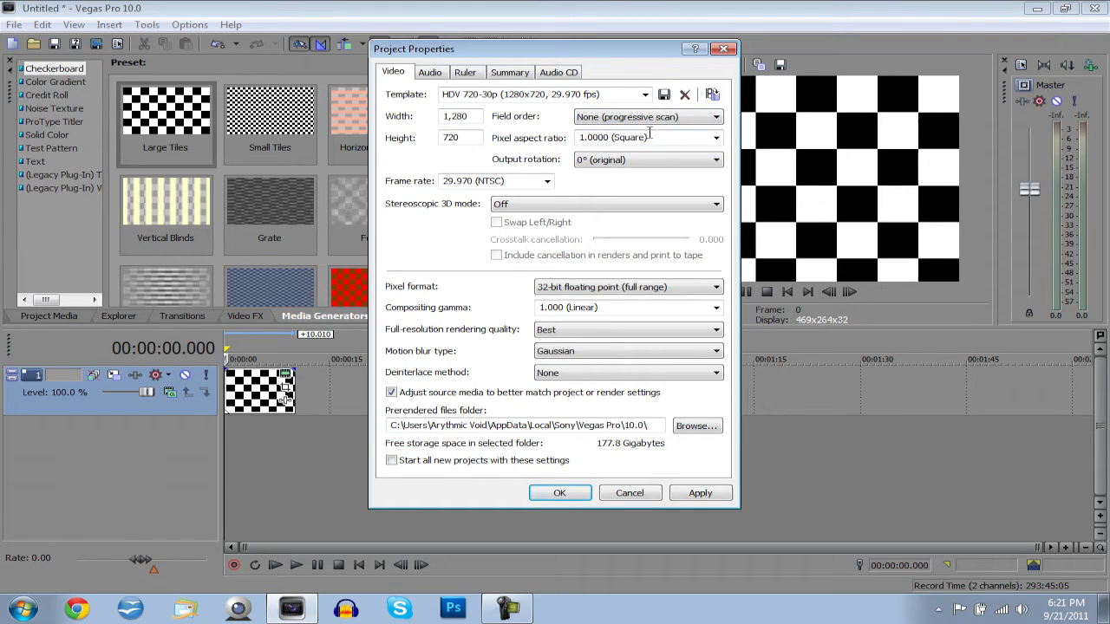
# Set the project's pixel aspect ratio to 1.2121 (NTSC DV Widescreen).
pyautogui.click(717, 139)
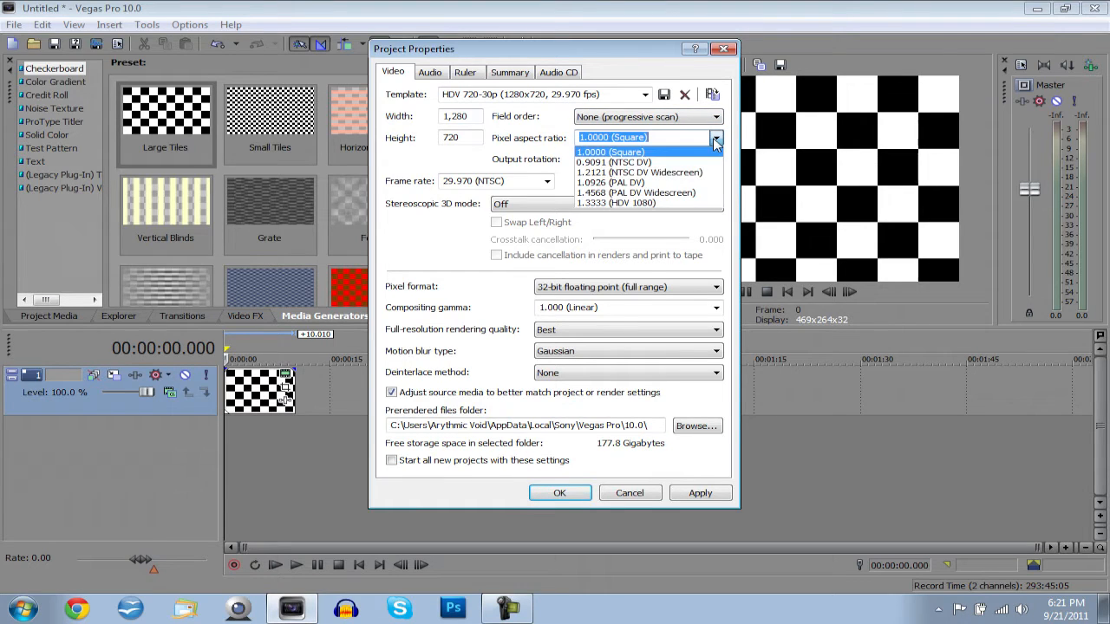
pyautogui.click(636, 203)
pyautogui.click(717, 139)
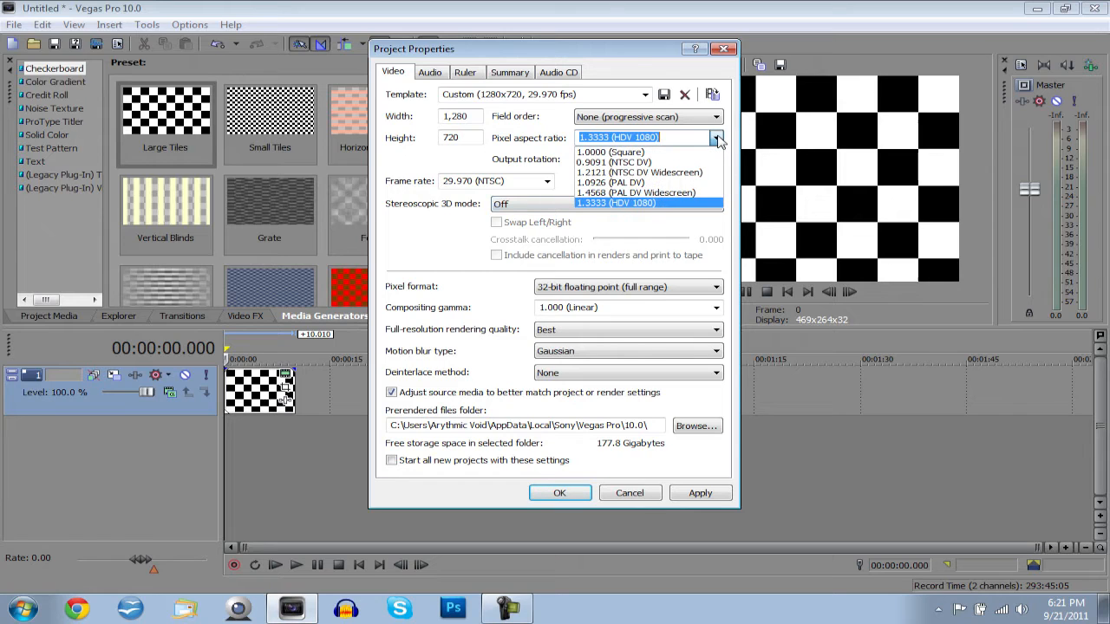
pyautogui.click(717, 139)
pyautogui.click(717, 138)
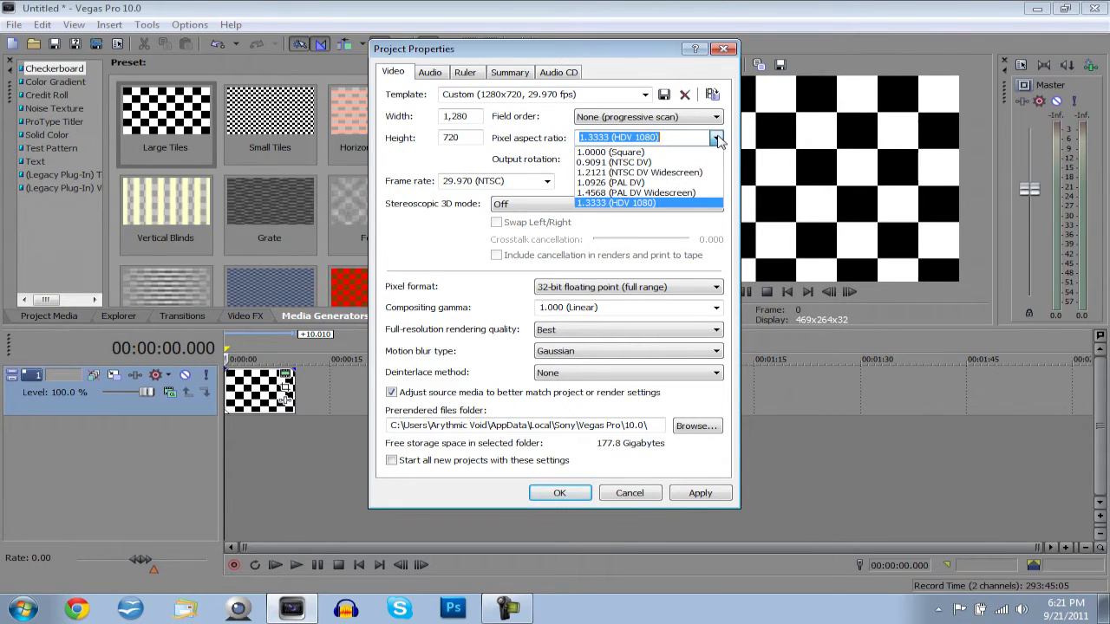
pyautogui.click(652, 173)
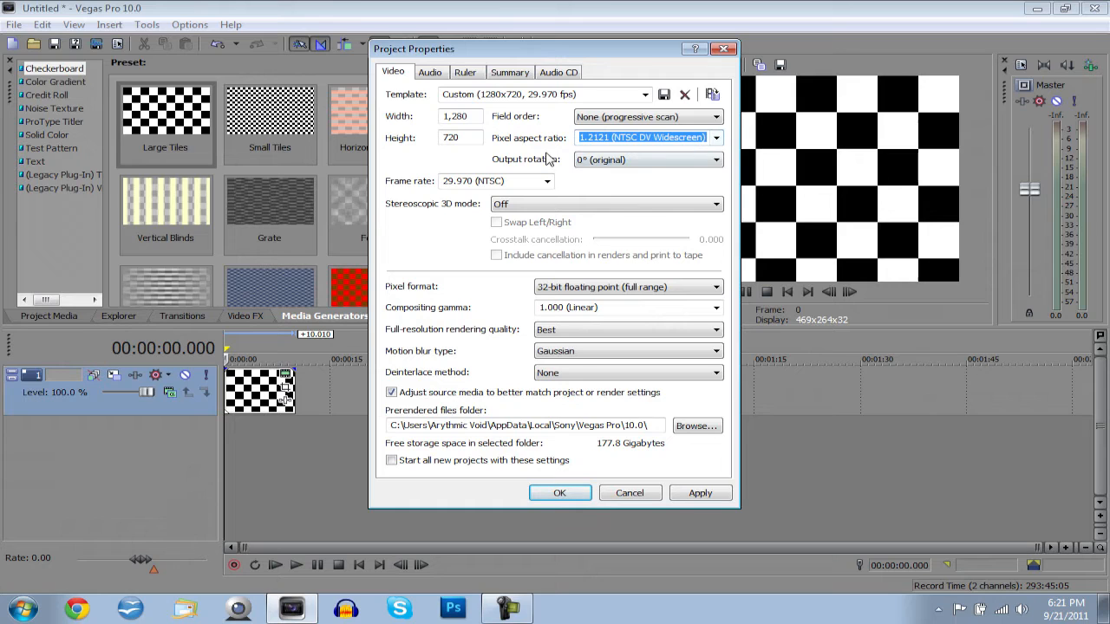
# Review the available options for frame rate, stereoscopic 3D mode and pixel format in the project's video settings.
pyautogui.click(545, 181)
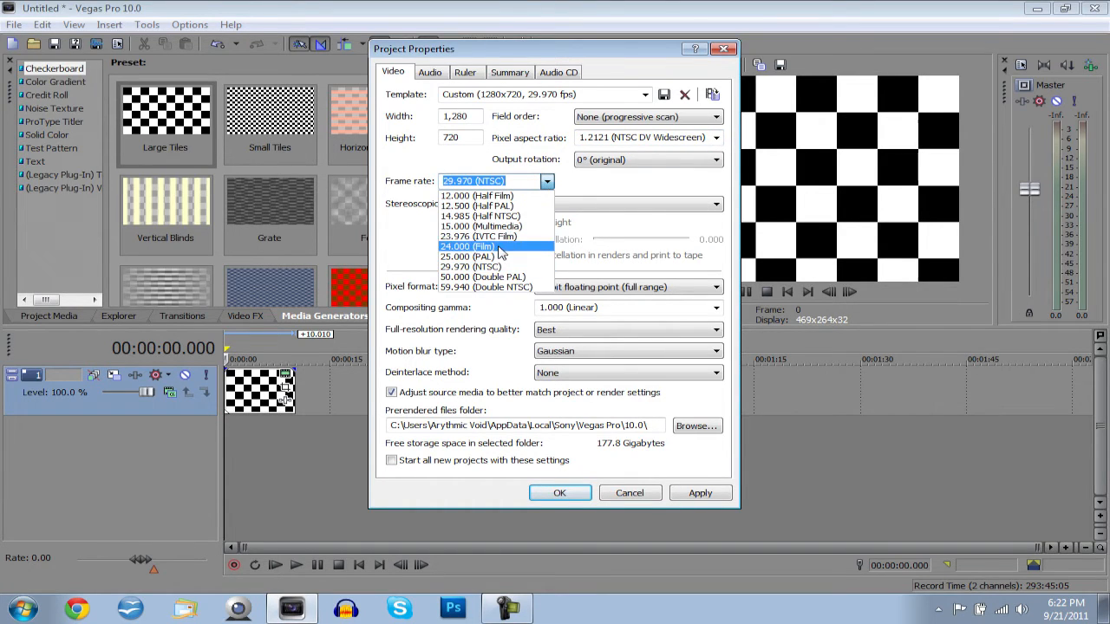
pyautogui.click(597, 185)
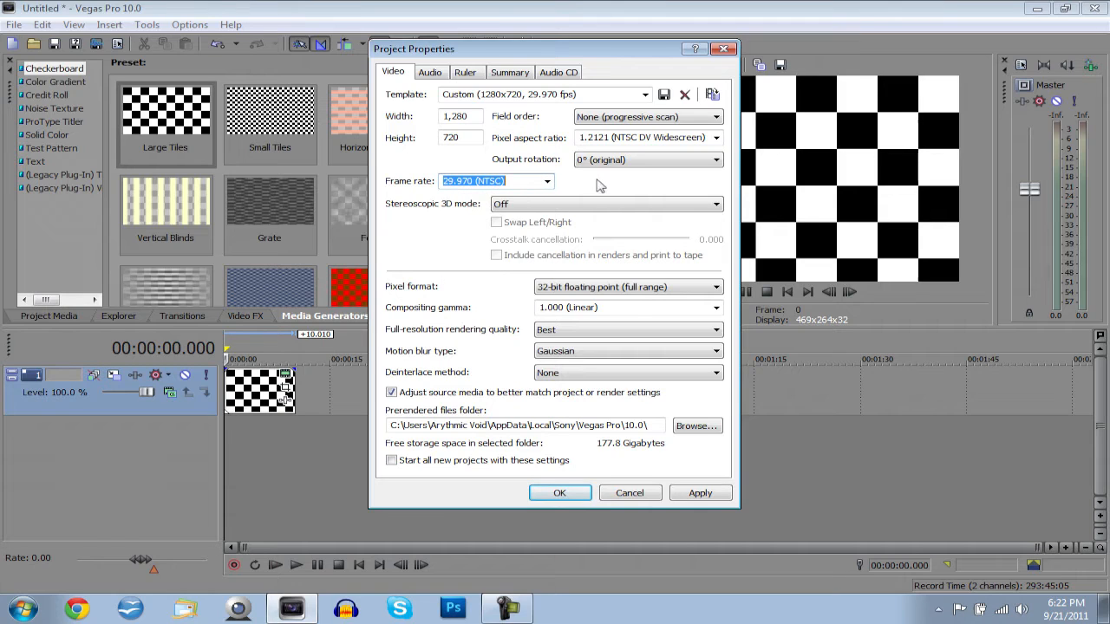
pyautogui.click(597, 199)
pyautogui.click(597, 200)
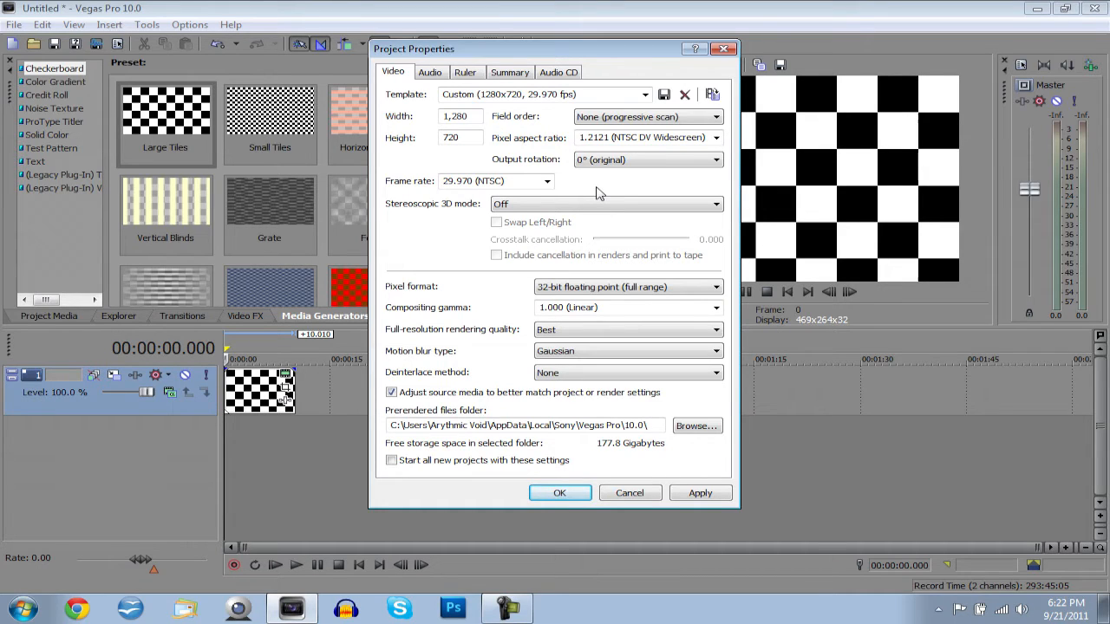
pyautogui.click(590, 290)
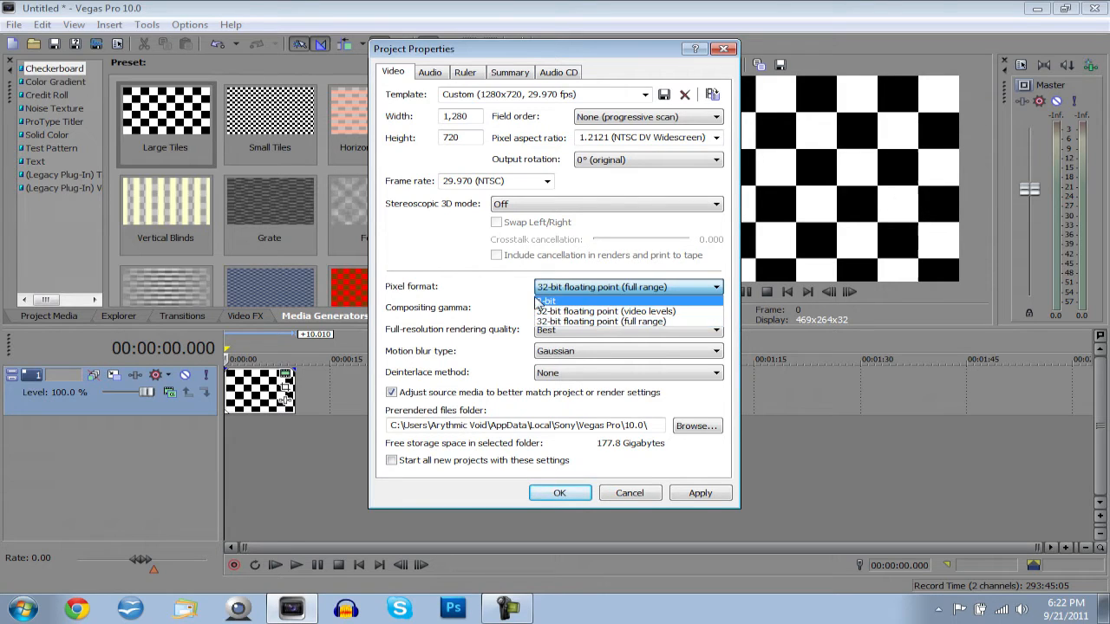
pyautogui.click(578, 291)
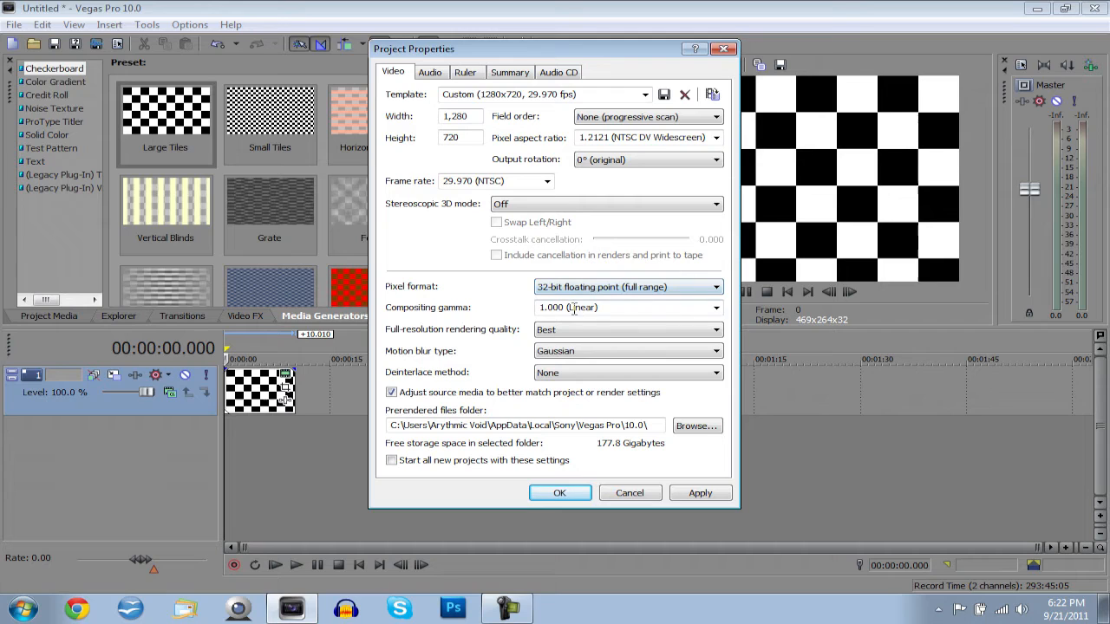
# Choose 1.000 (Linear) as the compositing gamma and review the full-resolution rendering quality options.
pyautogui.click(717, 310)
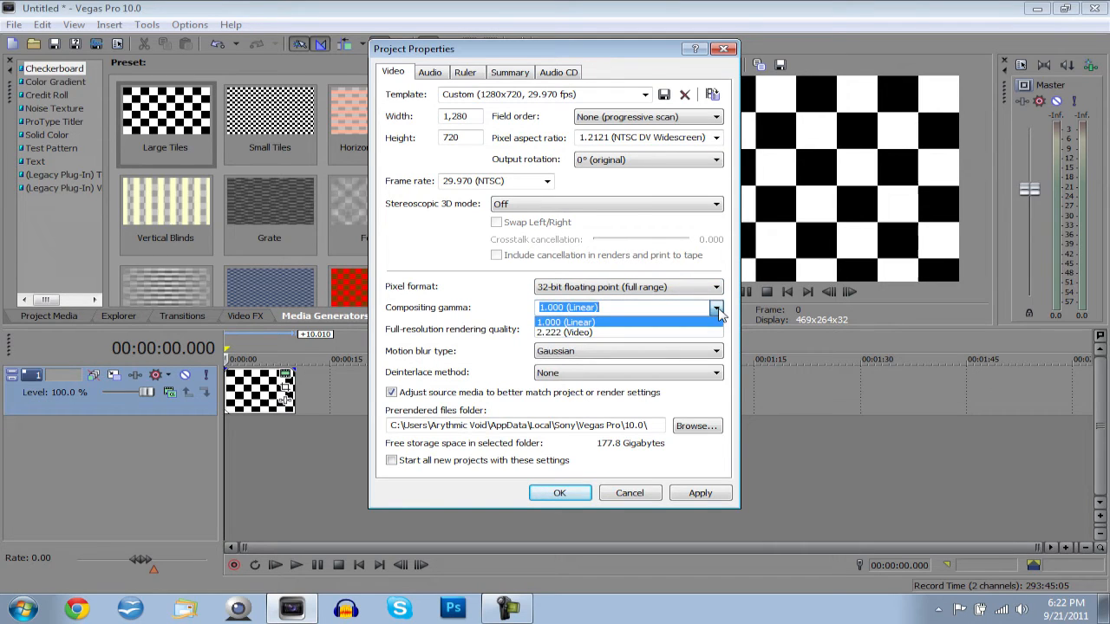
pyautogui.click(602, 322)
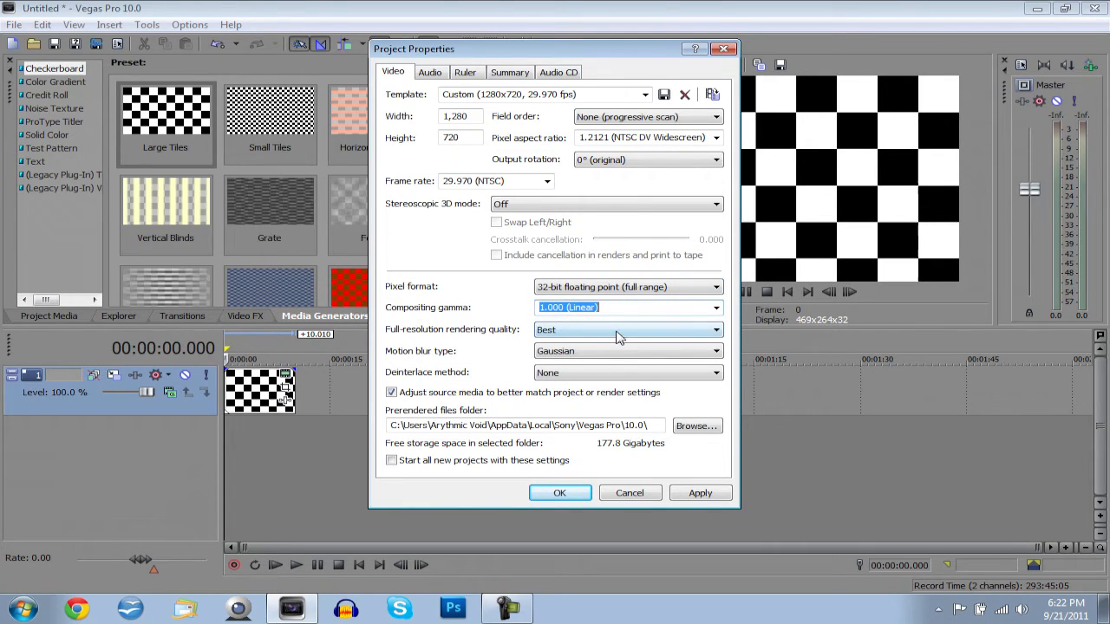
pyautogui.click(618, 334)
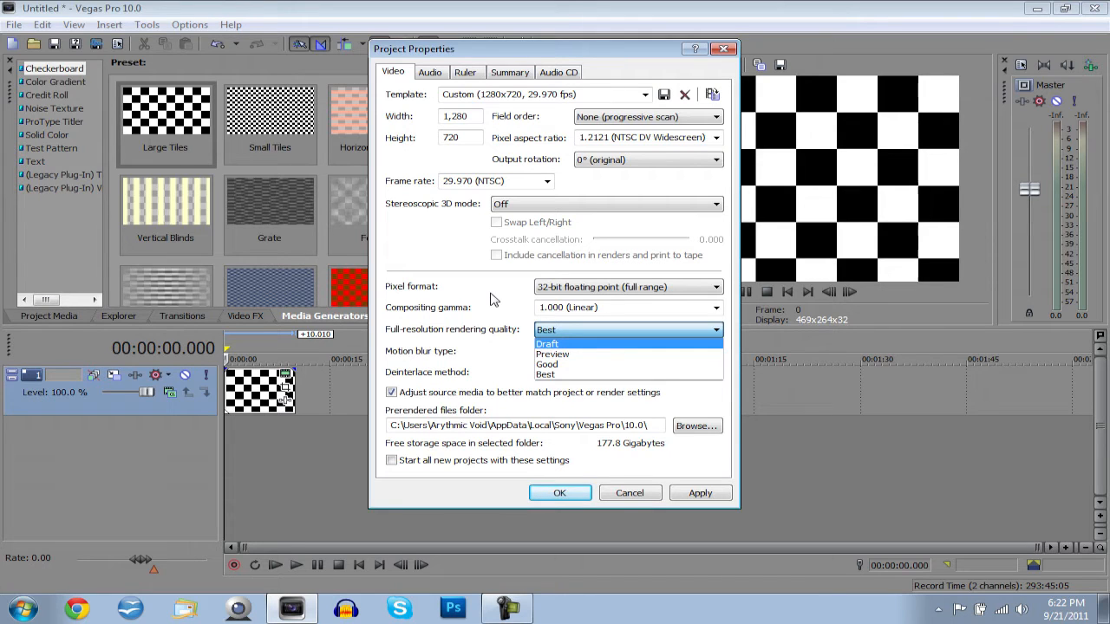
pyautogui.click(529, 334)
# Set the motion blur type to Gaussian and the deinterlace method to None.
pyautogui.click(560, 352)
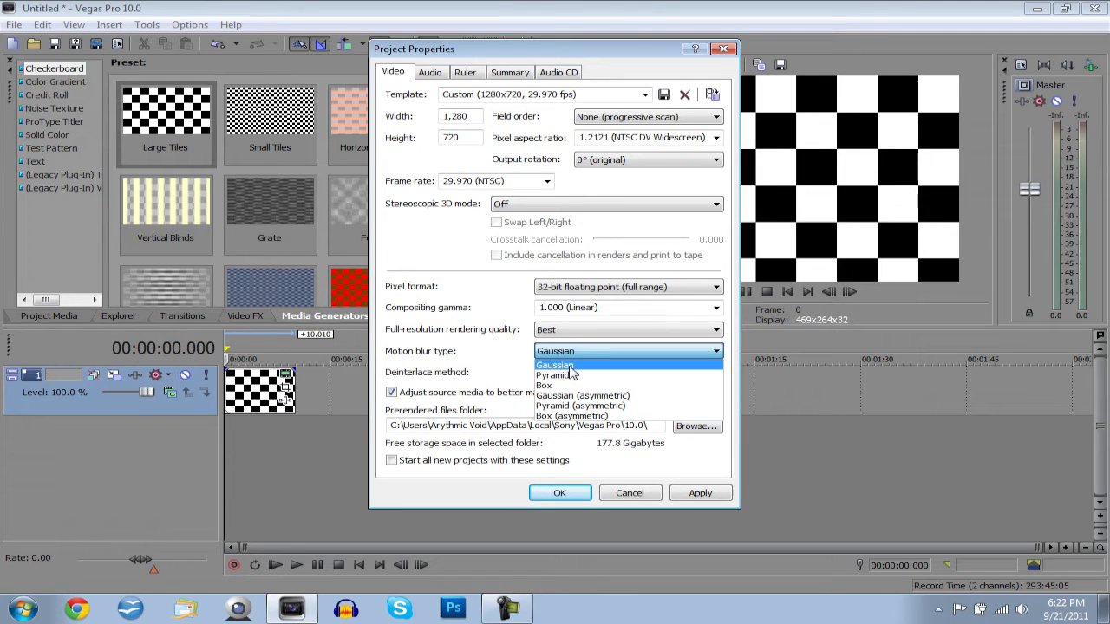
pyautogui.click(571, 367)
pyautogui.click(570, 372)
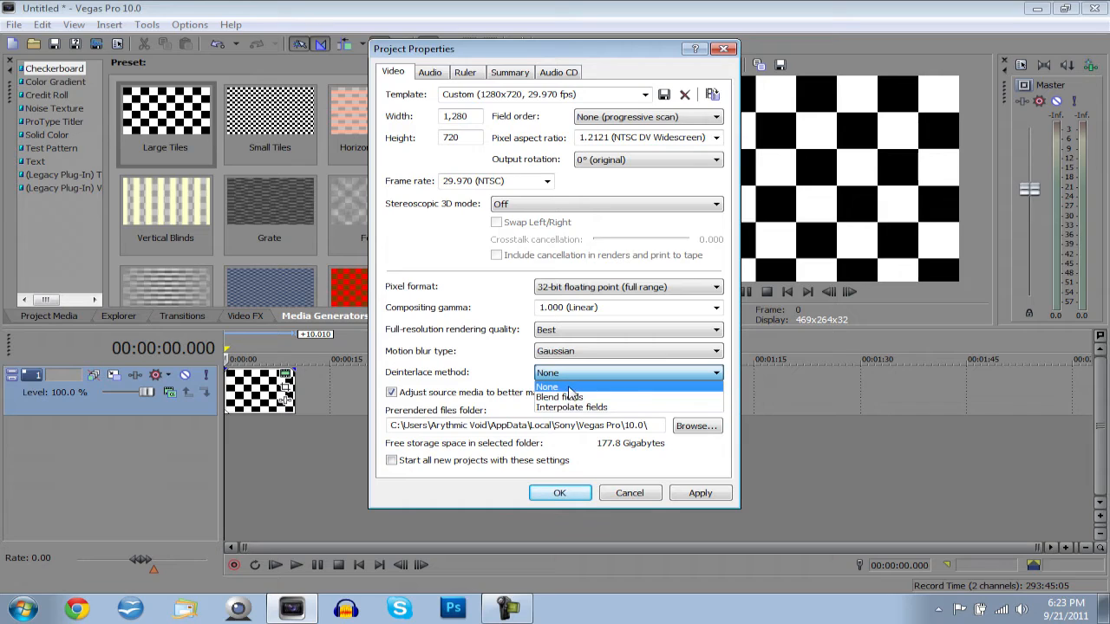
pyautogui.click(569, 388)
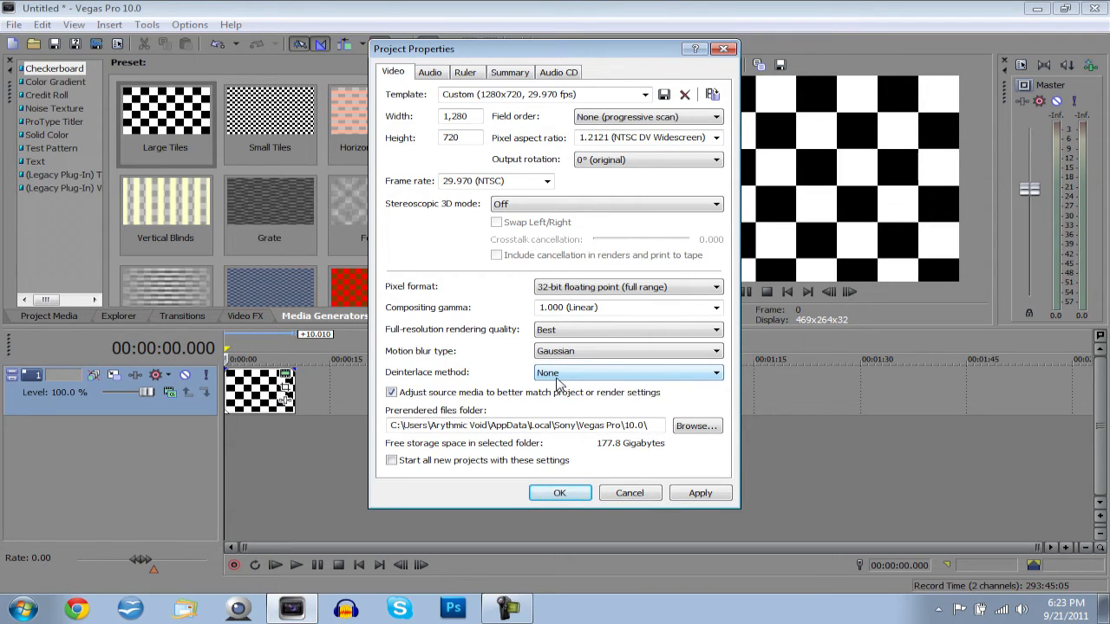
pyautogui.click(557, 381)
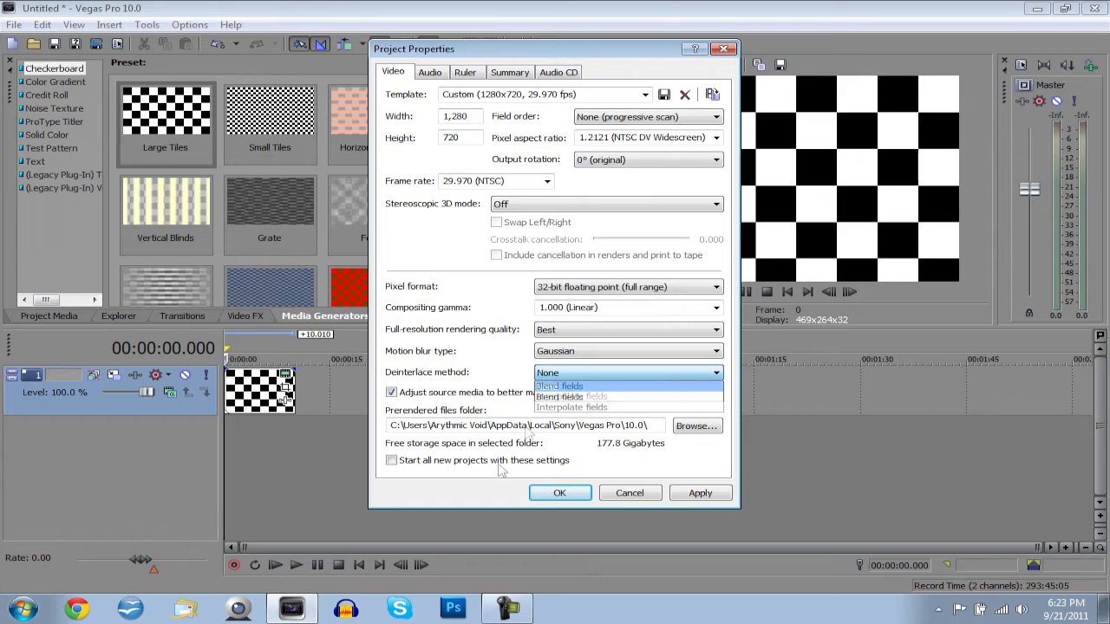
# Make all new projects start with these video settings and apply the changes.
pyautogui.click(446, 464)
pyautogui.click(446, 464)
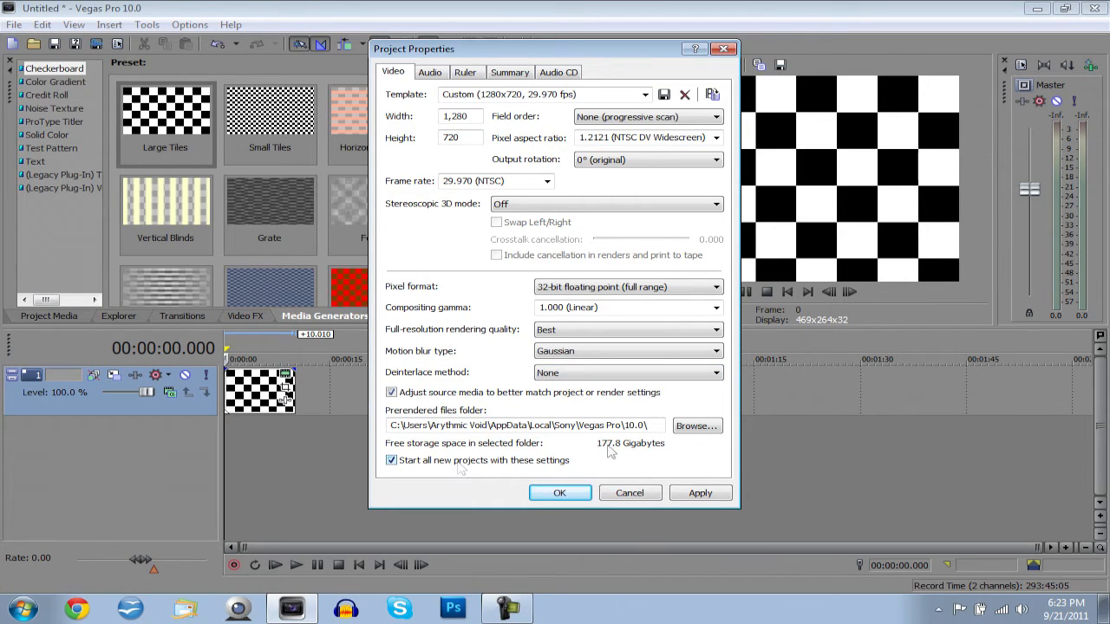
pyautogui.click(700, 493)
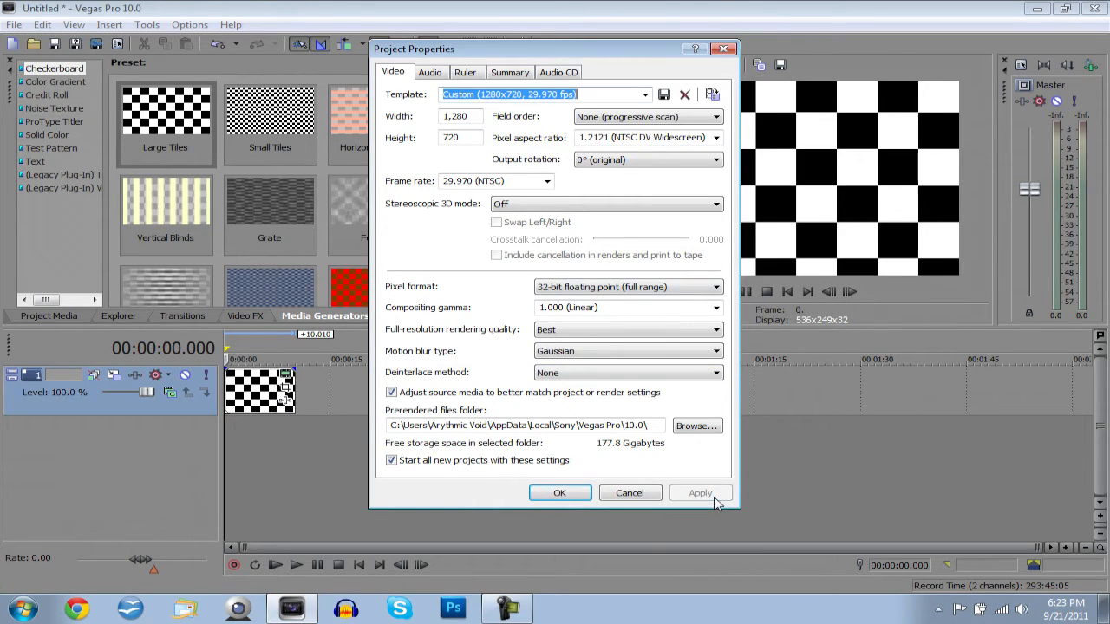
# In the project's audio settings, try the 5.1 Surround master bus mode and set it to Stereo.
pyautogui.click(431, 73)
pyautogui.click(633, 97)
pyautogui.click(633, 97)
pyautogui.click(633, 97)
pyautogui.click(640, 120)
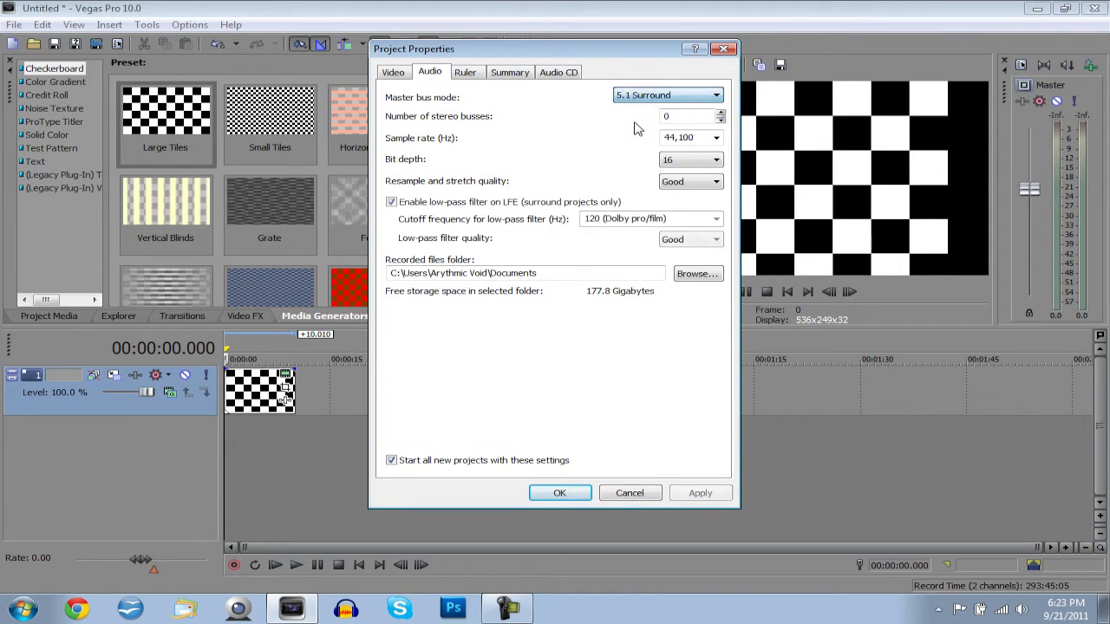
pyautogui.click(635, 97)
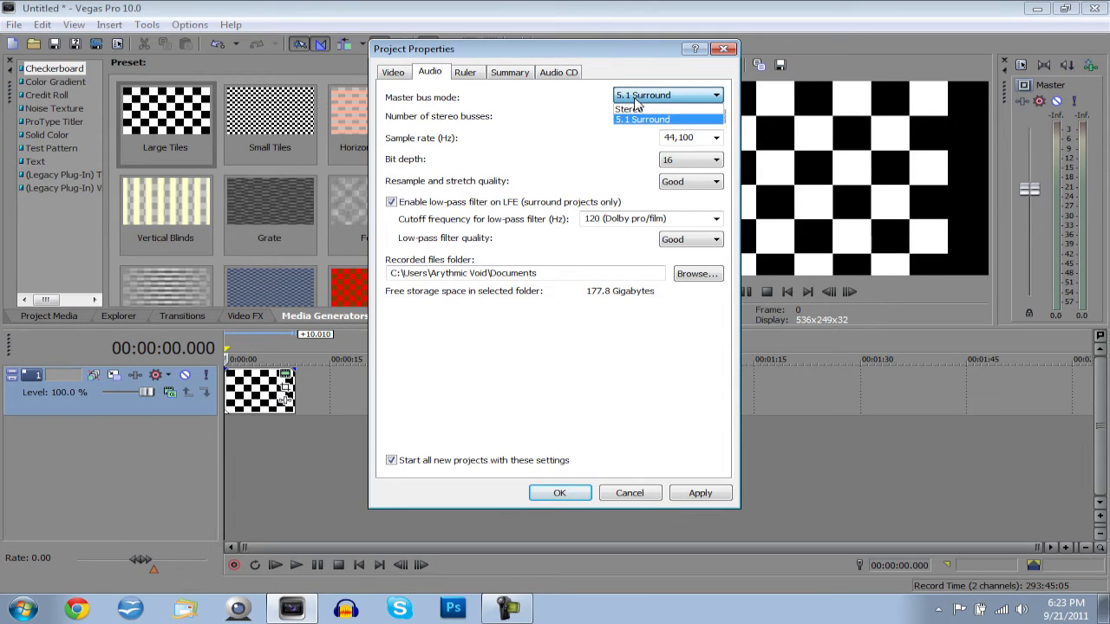
pyautogui.click(636, 106)
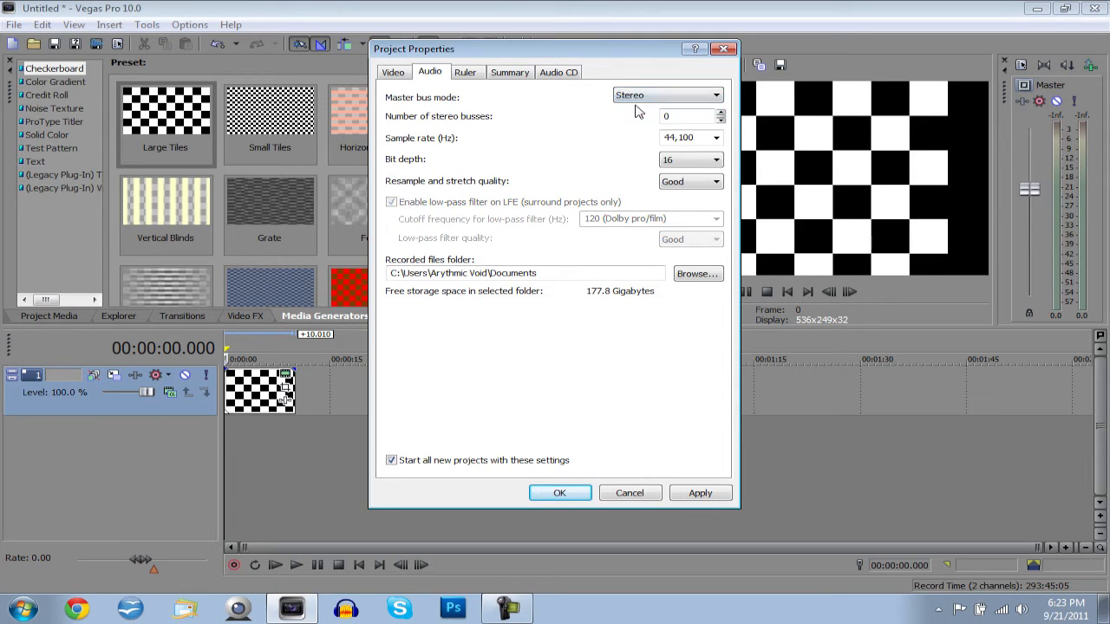
# Choose a 44,100 Hz sample rate and a bit depth of 24 for the project audio.
pyautogui.click(716, 137)
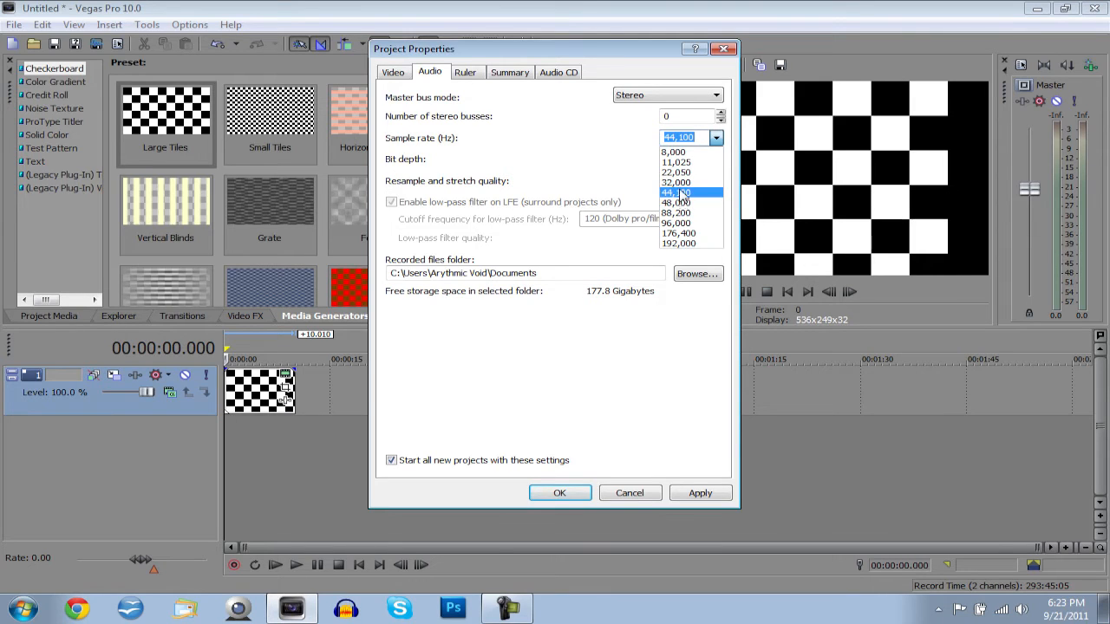
pyautogui.click(678, 193)
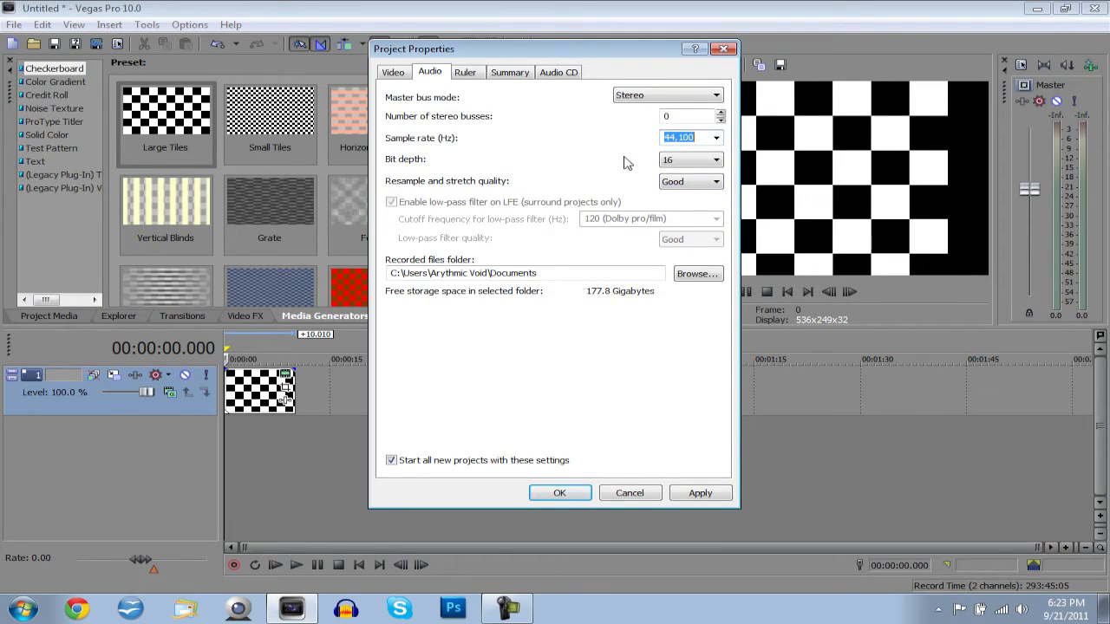
pyautogui.click(691, 160)
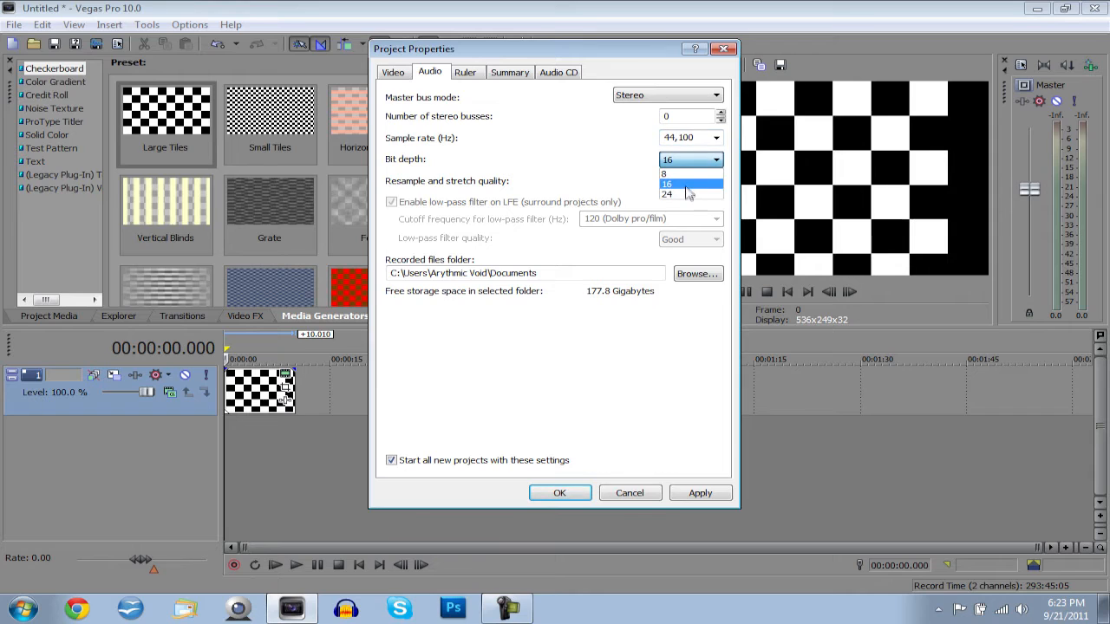
pyautogui.click(689, 183)
pyautogui.click(689, 184)
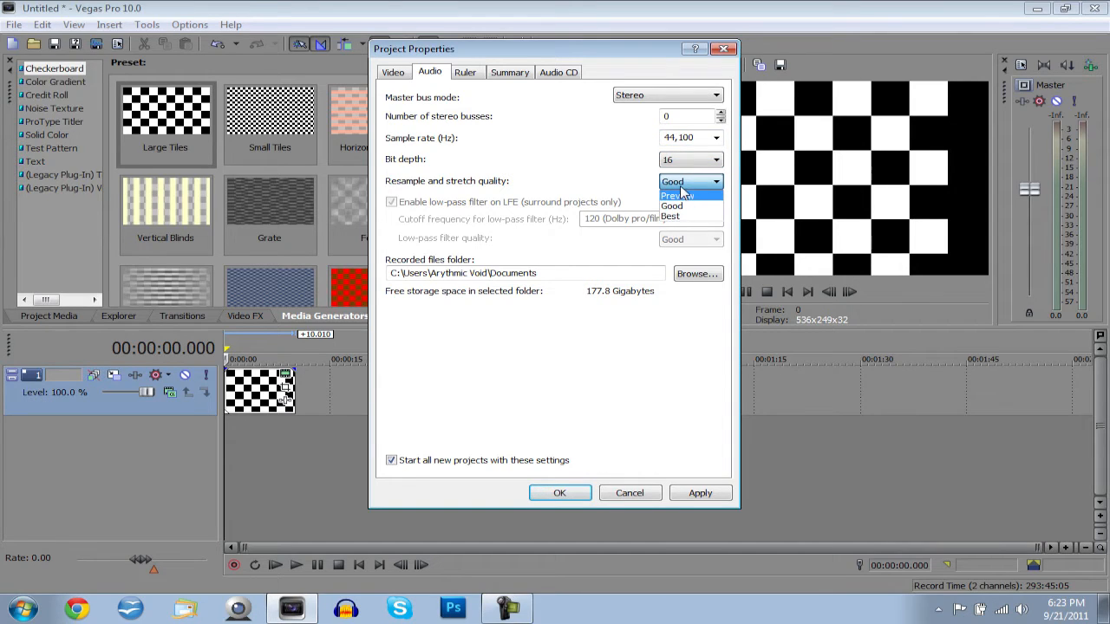
pyautogui.click(682, 186)
pyautogui.click(682, 164)
pyautogui.click(682, 194)
# Set the resample and stretch quality to Best and apply the audio settings.
pyautogui.click(683, 190)
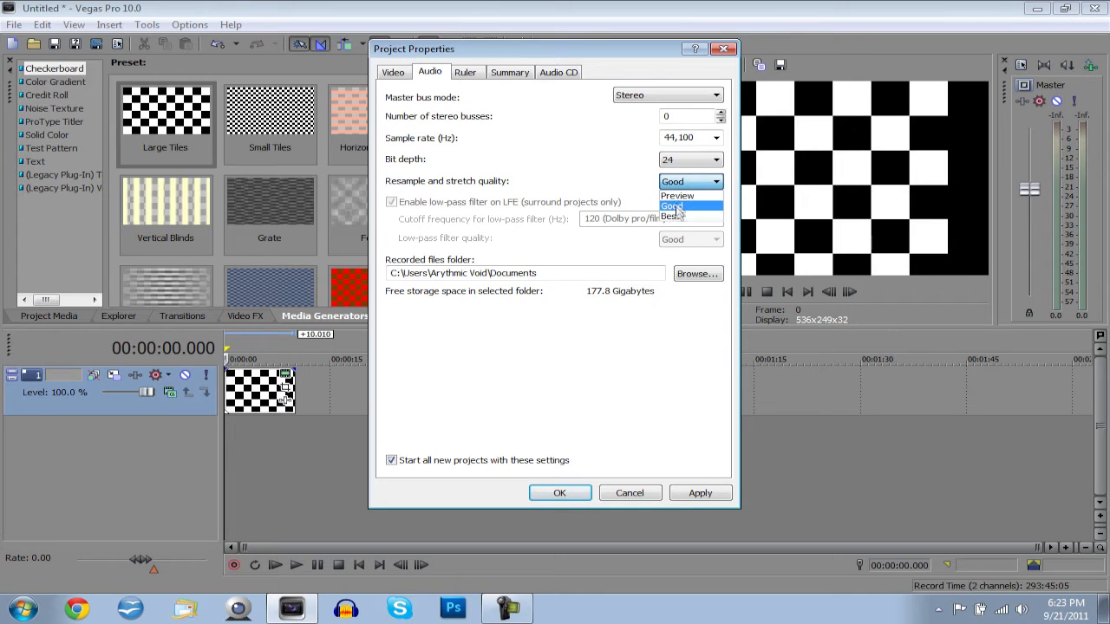
pyautogui.click(679, 220)
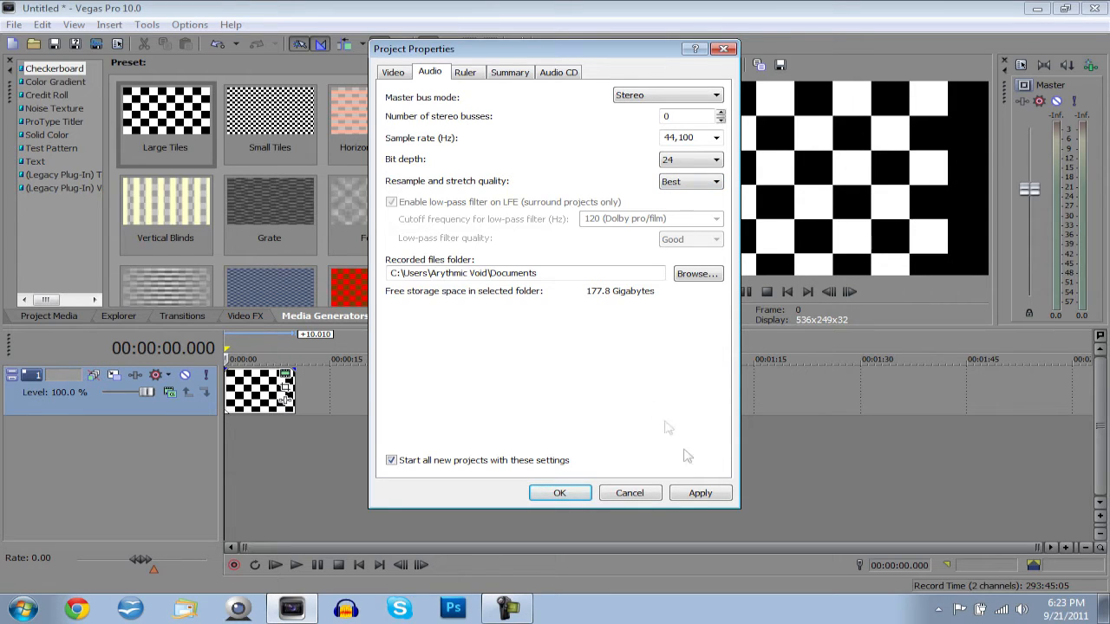
pyautogui.click(702, 491)
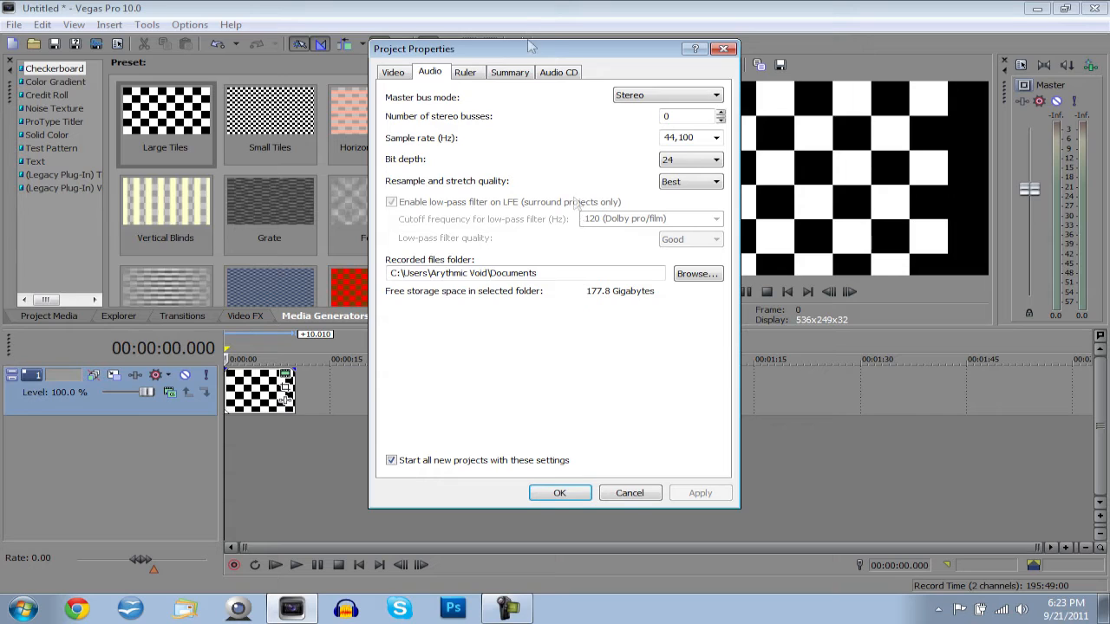
# Review the ruler, summary, audio CD and video properties, and accept the project properties.
pyautogui.click(468, 74)
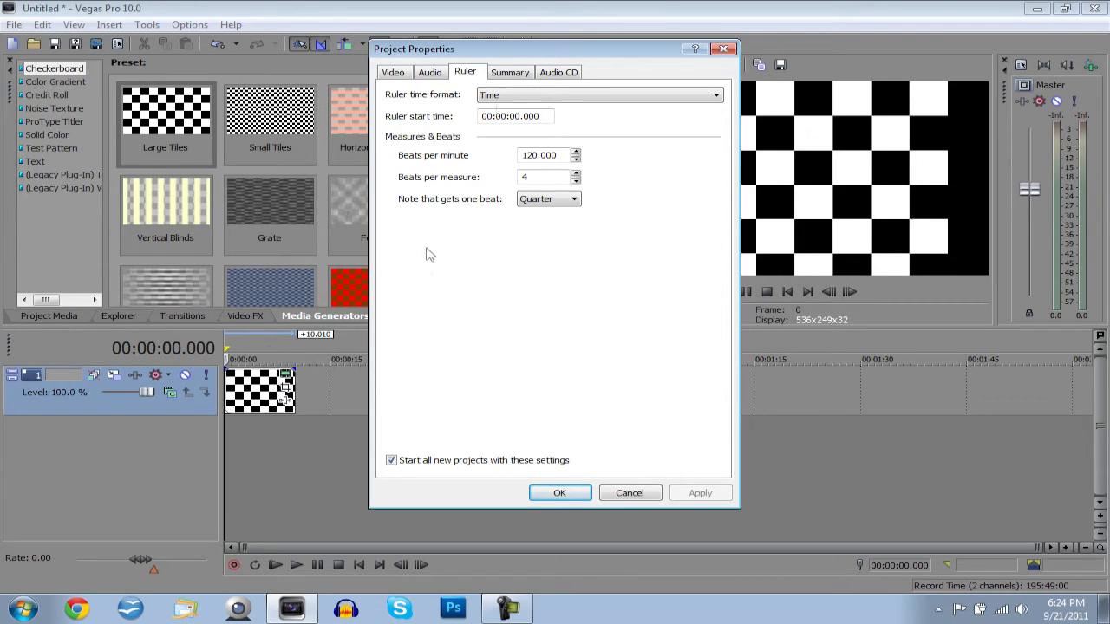
pyautogui.moveTo(531, 54); pyautogui.dragTo(542, 89)
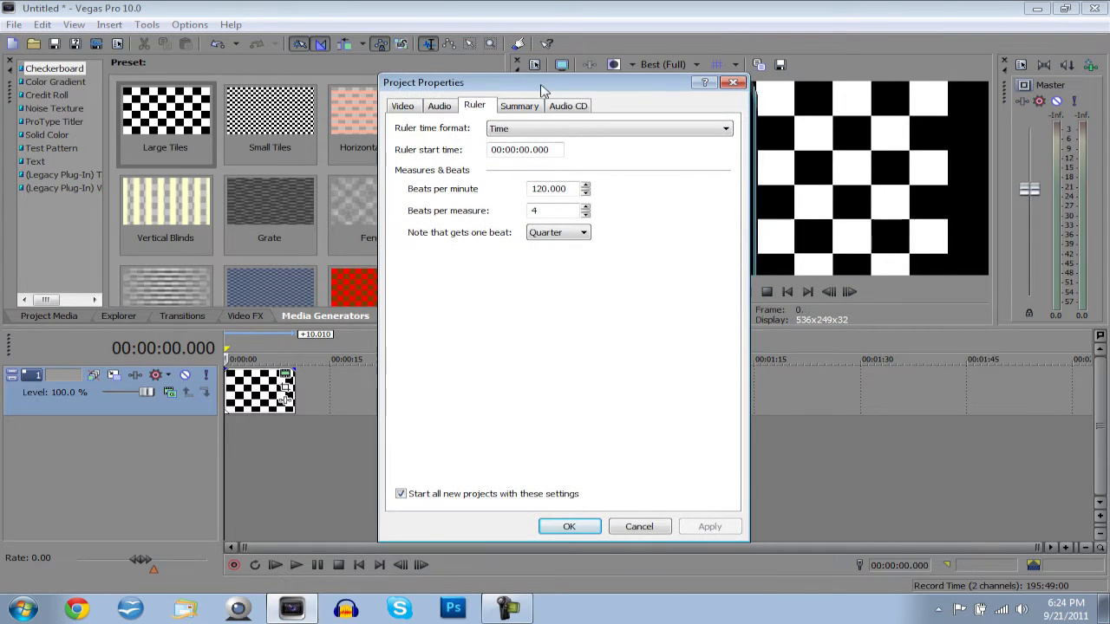
pyautogui.click(525, 108)
pyautogui.click(566, 107)
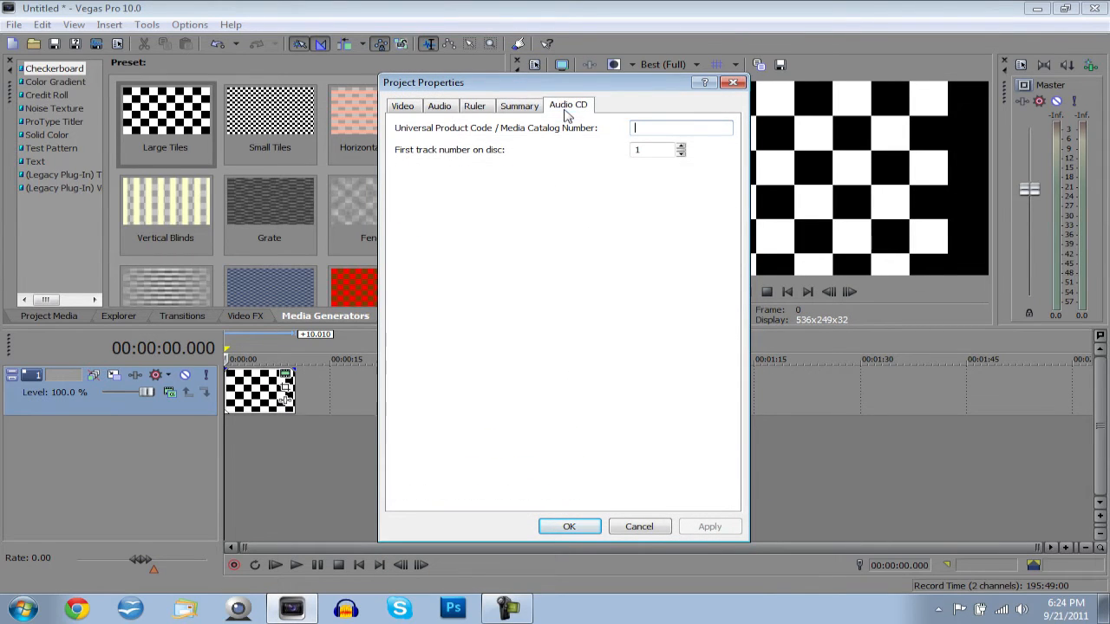
pyautogui.click(404, 107)
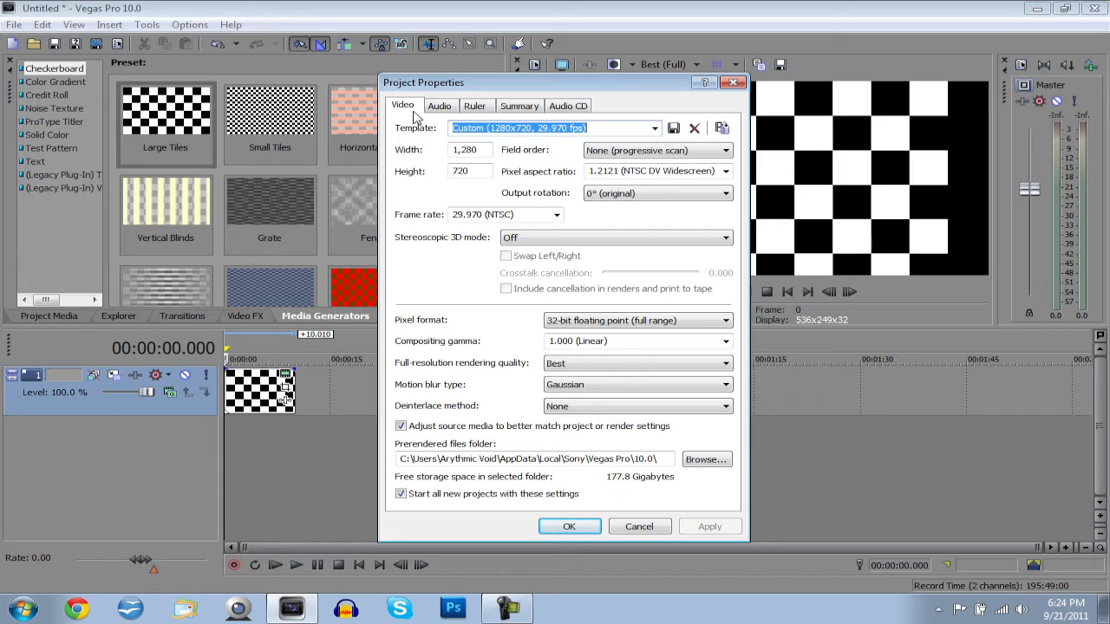
pyautogui.click(575, 526)
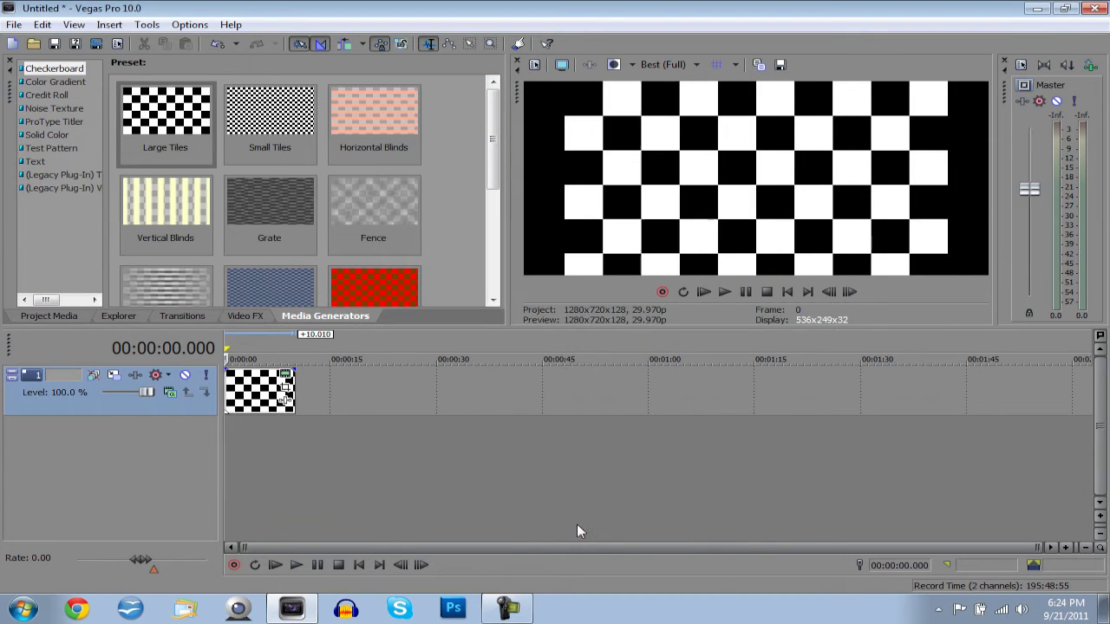
# Turn off Maintain Aspect Ratio for the checkerboard event on the timeline.
pyautogui.rightClick(247, 386)
pyautogui.click(270, 454)
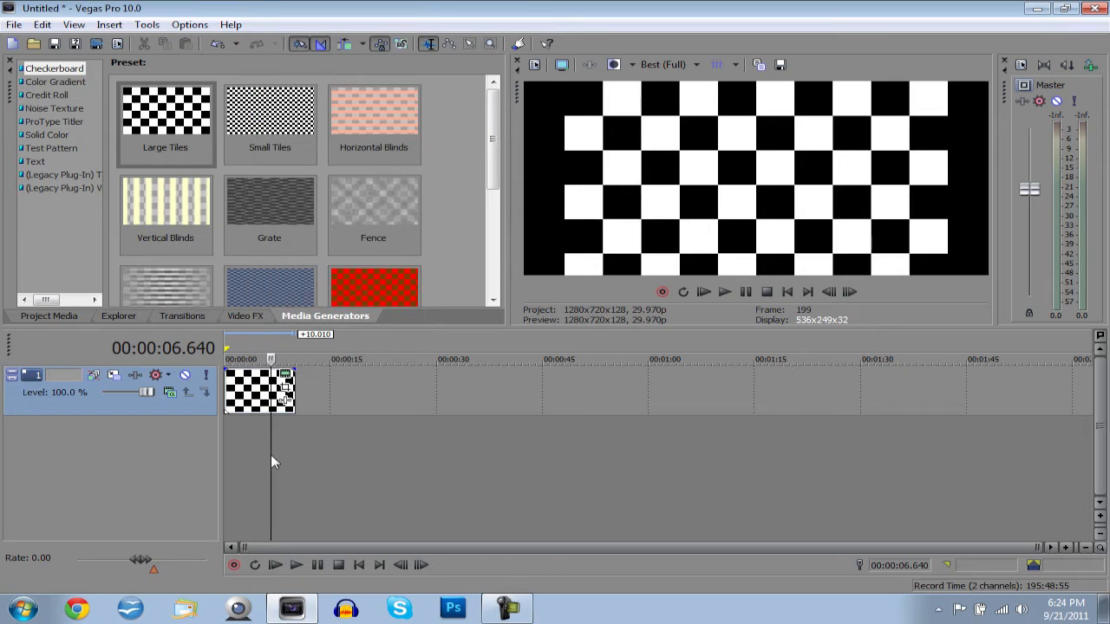
pyautogui.rightClick(238, 406)
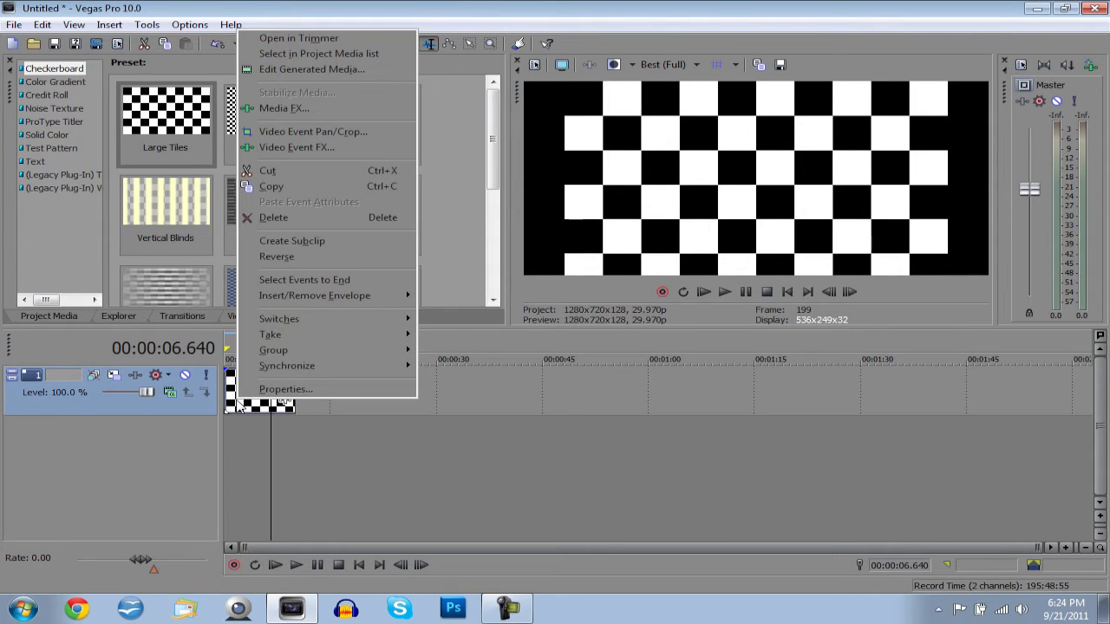
pyautogui.moveTo(325, 328)
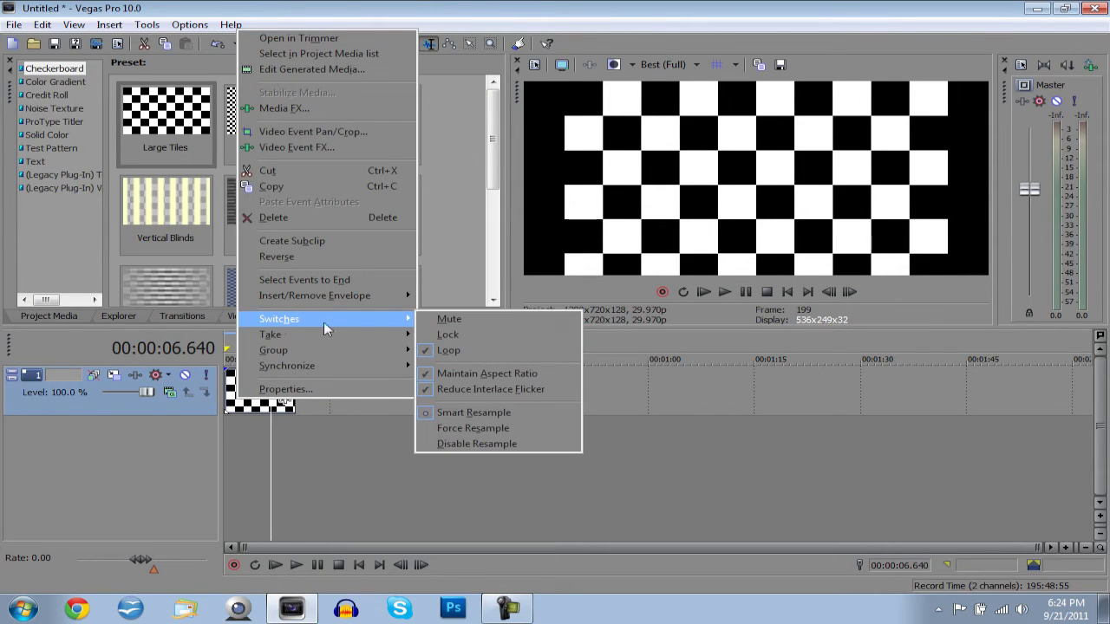
pyautogui.click(475, 374)
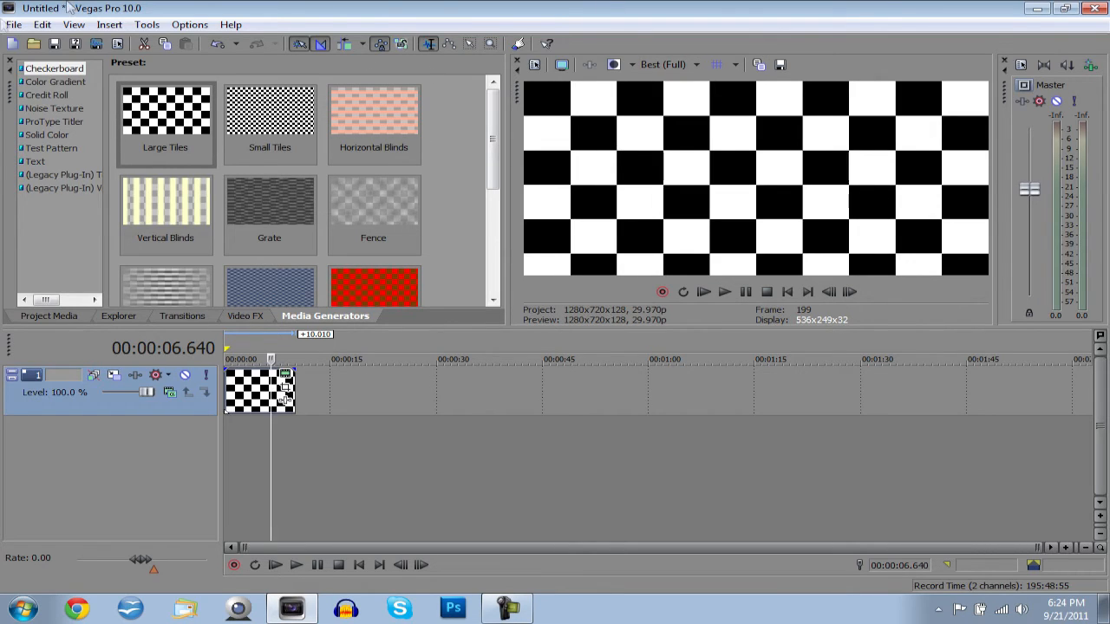
# Open the project's render settings and choose Sony AVC/MVC (*.mp4;*.m2ts;*.avc) as the output format.
pyautogui.click(95, 44)
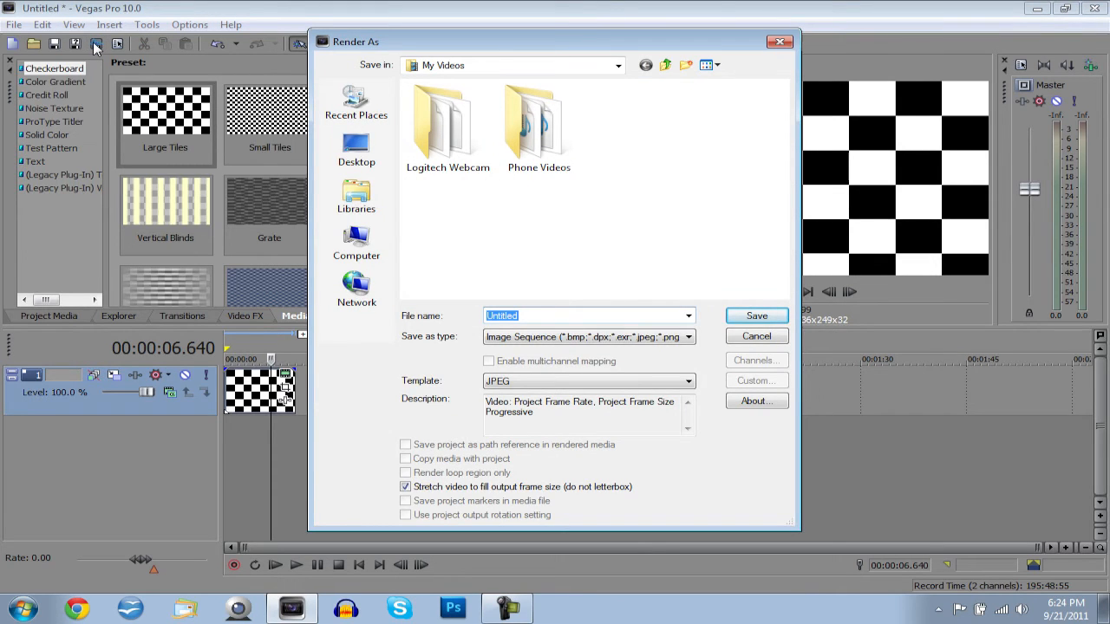
pyautogui.click(565, 337)
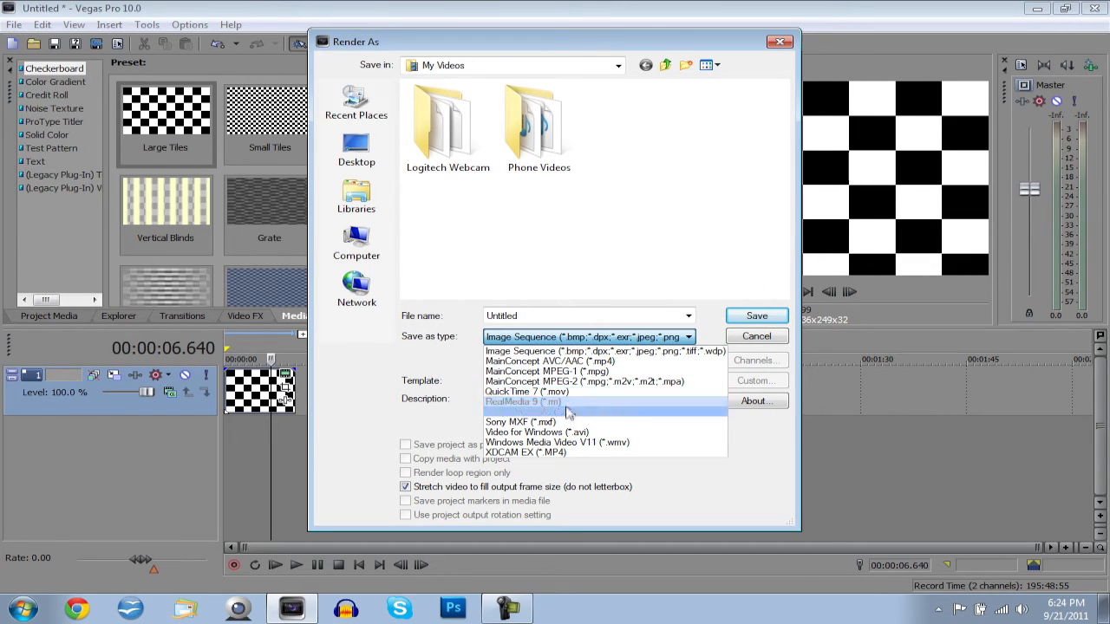
pyautogui.click(565, 412)
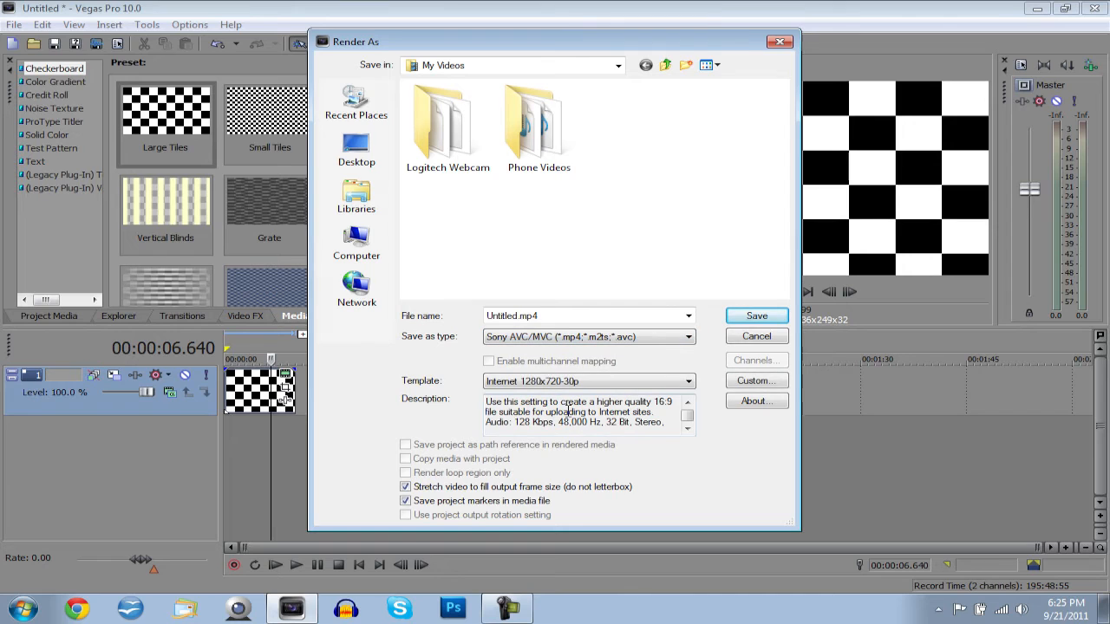
# Try Windows Media Video V11 as the output format and switch back to Sony AVC/MVC.
pyautogui.click(568, 344)
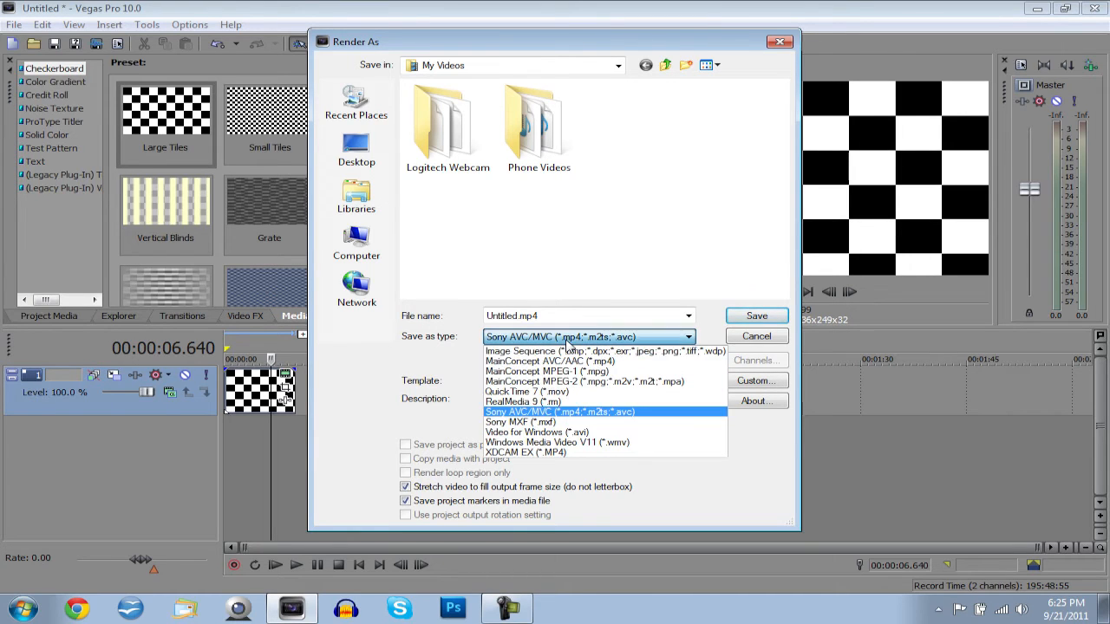
pyautogui.click(589, 446)
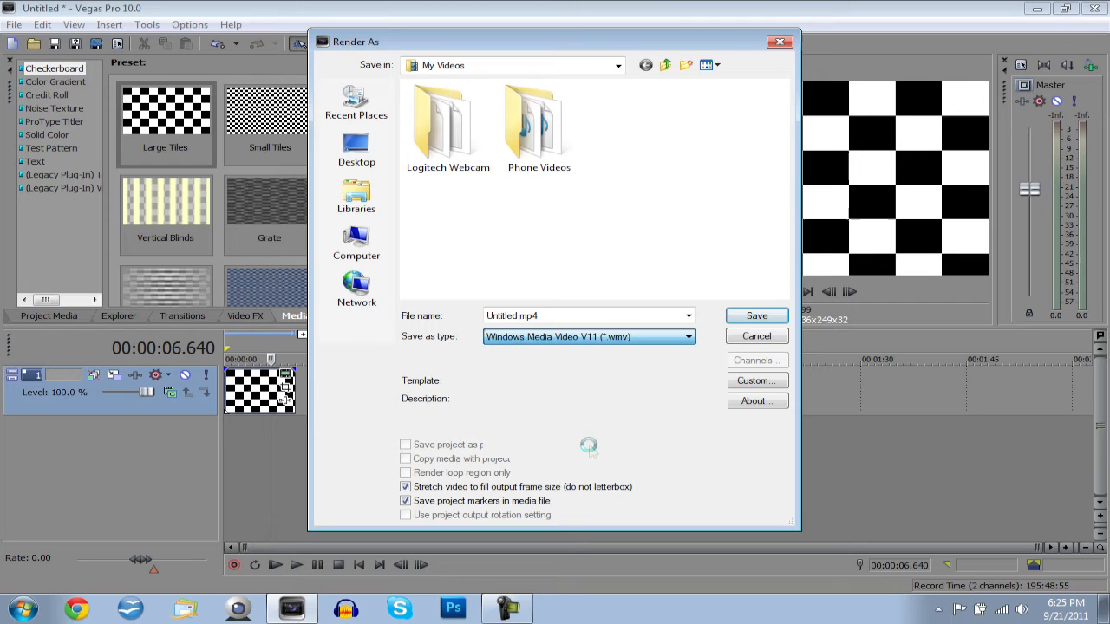
pyautogui.click(571, 345)
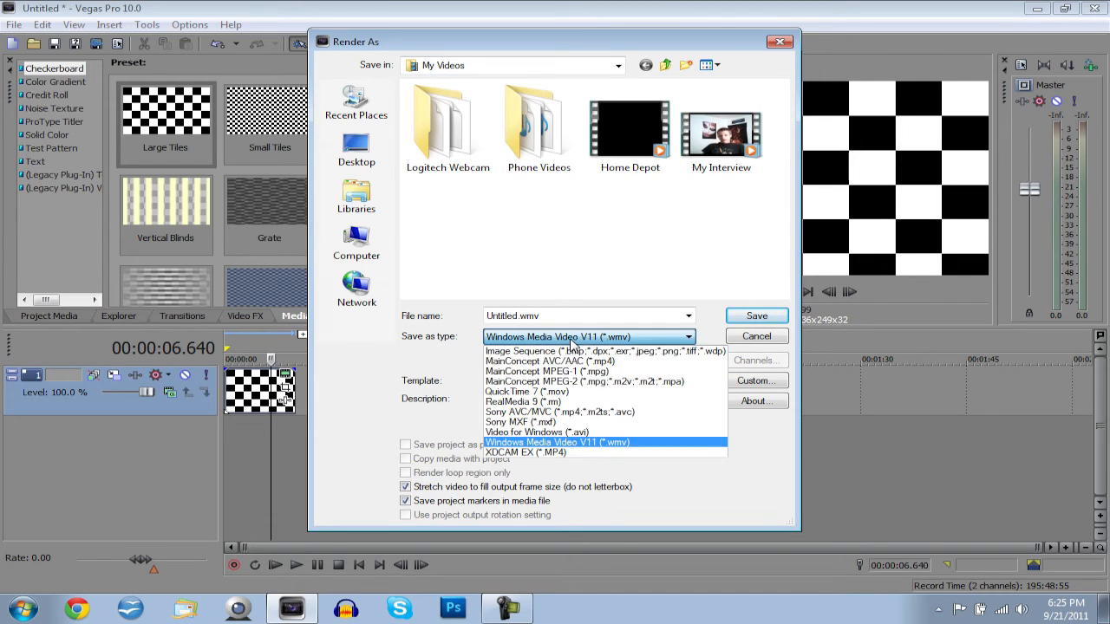
pyautogui.click(565, 413)
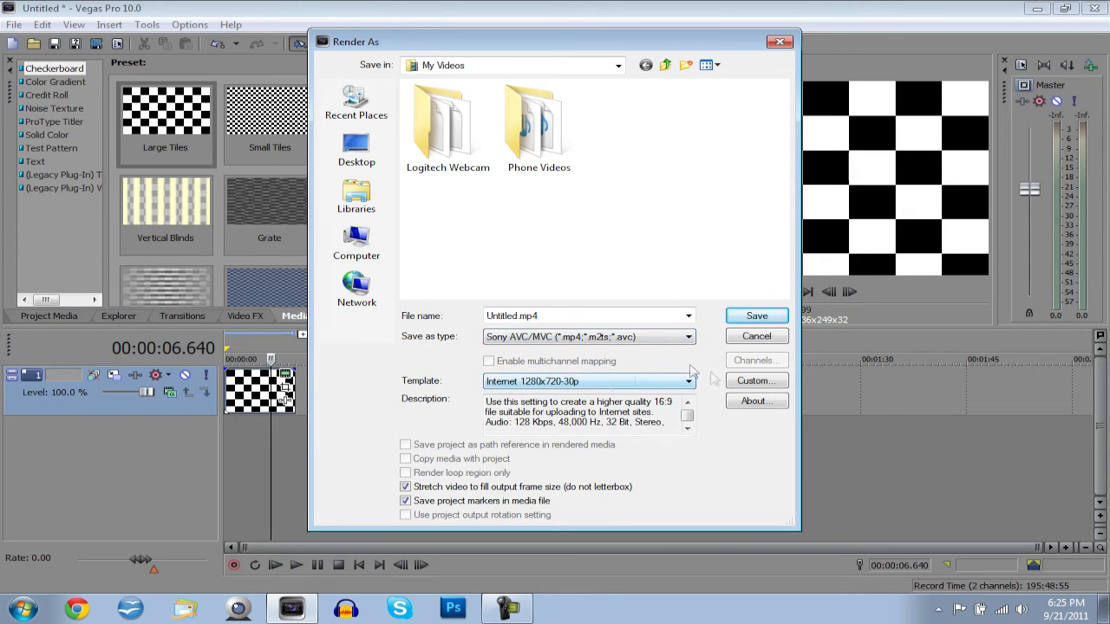
# Customize the Internet 1280x720-30p render template and save it under the name "Youtube 720p HD".
pyautogui.click(751, 382)
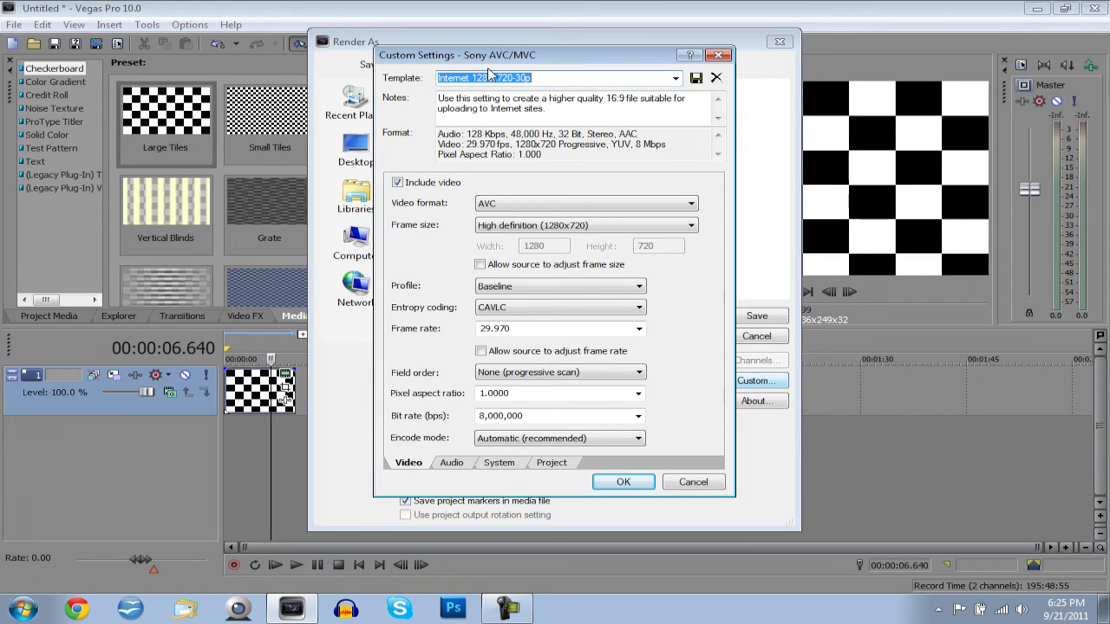
pyautogui.write('Youtube')
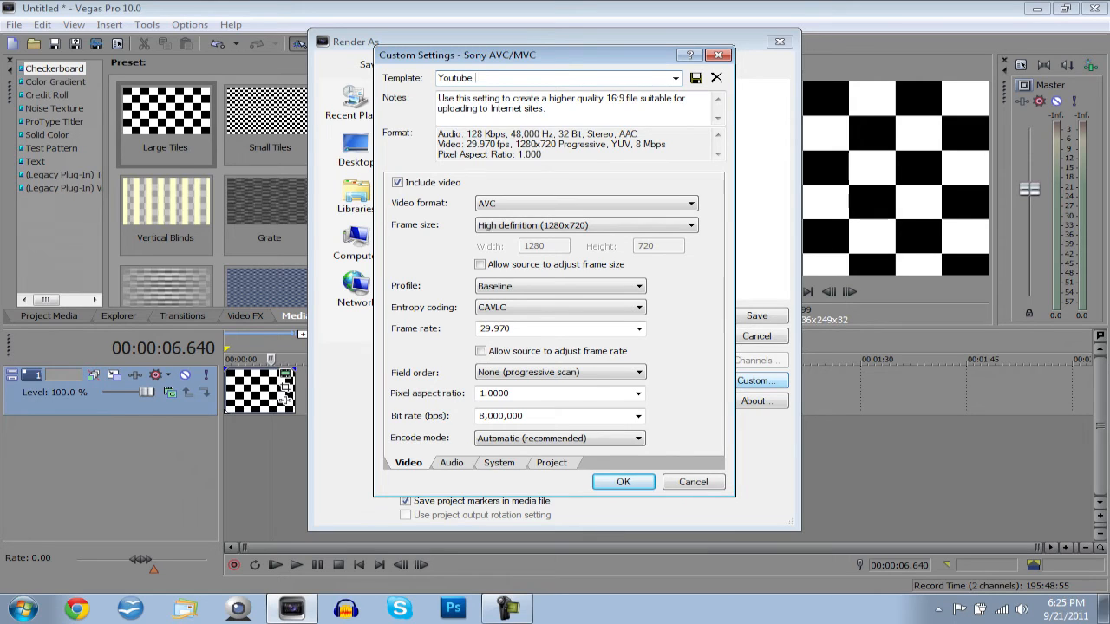
pyautogui.write(' 720p HD')
pyautogui.click(696, 78)
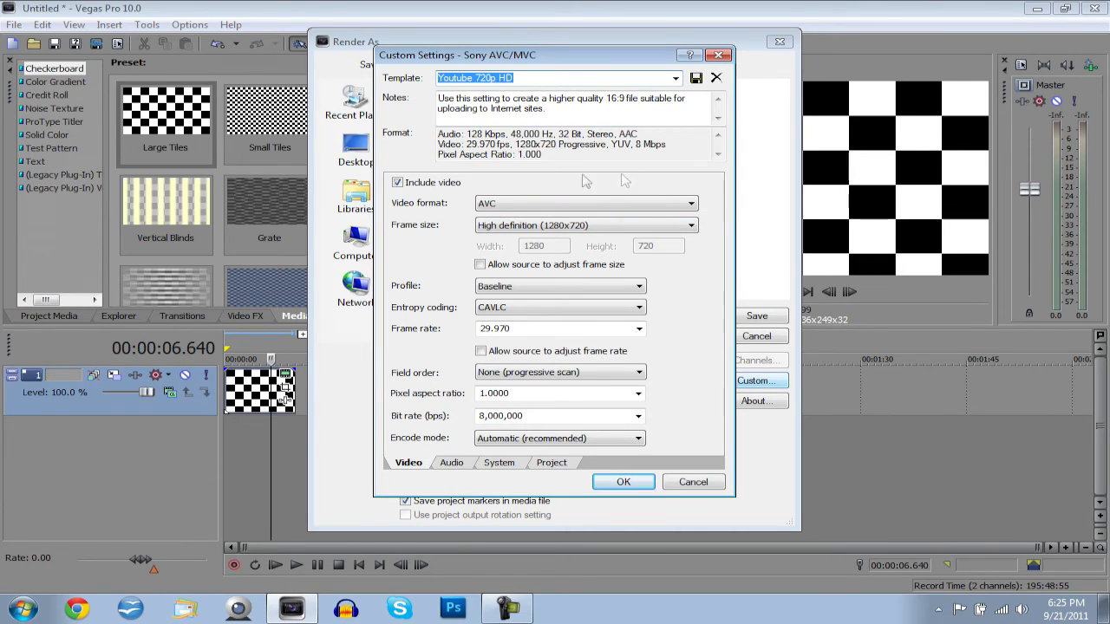
# Choose AVC as the template's video format and High definition (1280x720) as its frame size.
pyautogui.click(533, 205)
pyautogui.click(533, 215)
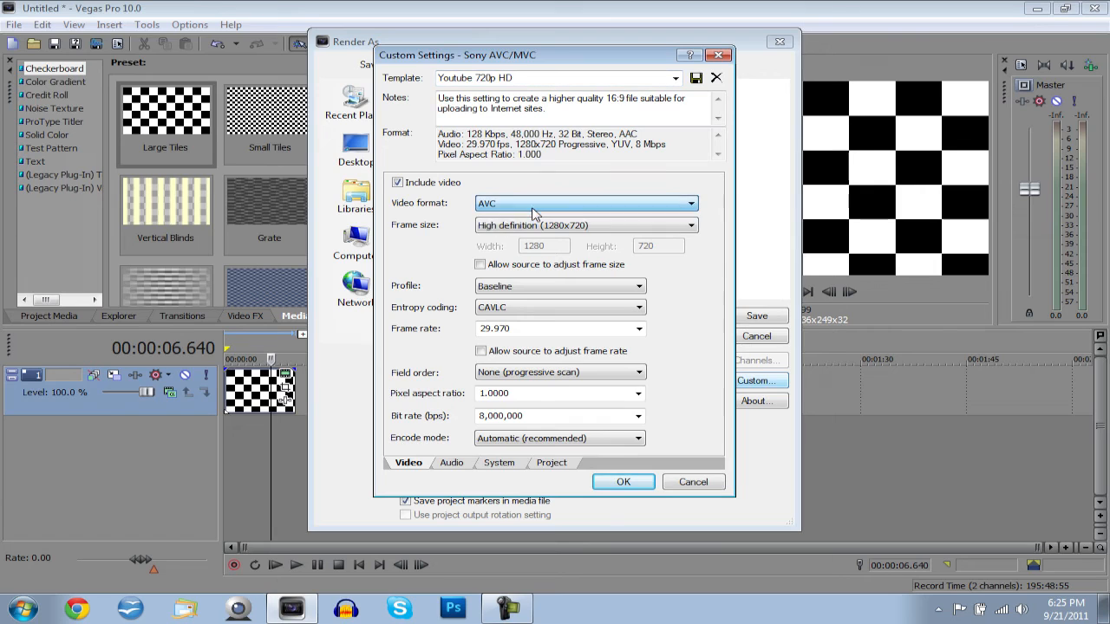
pyautogui.click(567, 224)
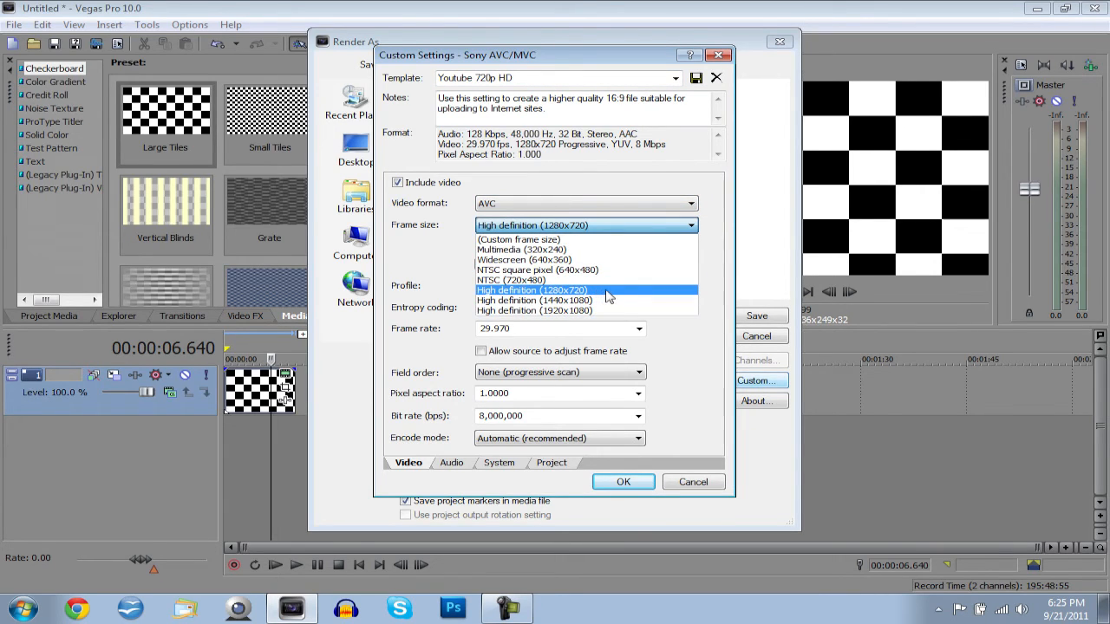
pyautogui.click(607, 291)
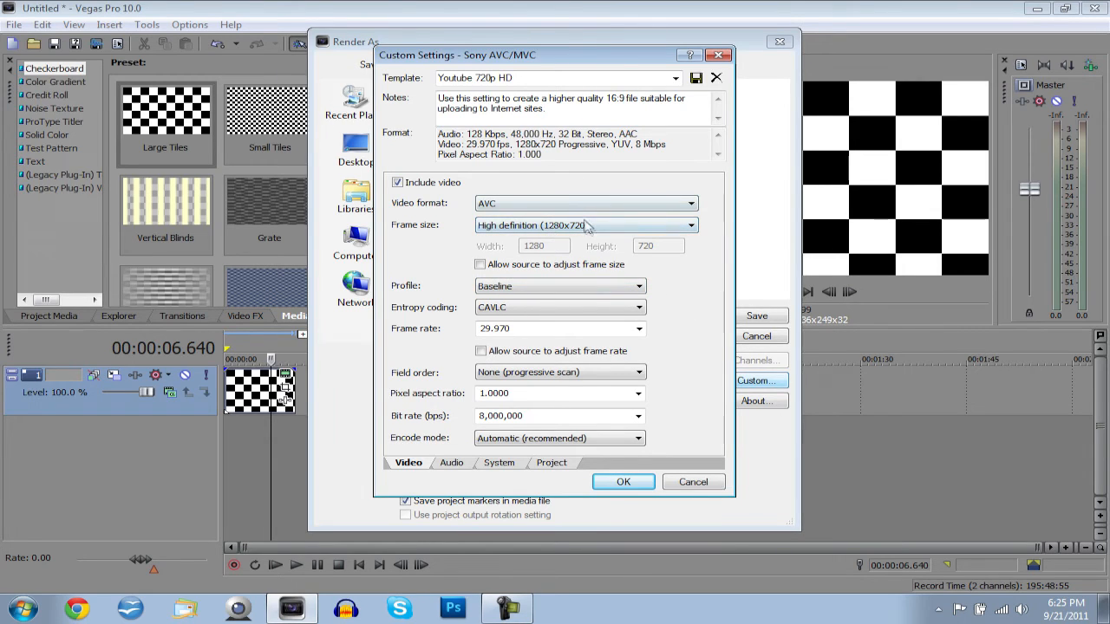
# Check the template's profile and entropy coding options, keeping Baseline and CAVLC.
pyautogui.click(501, 287)
pyautogui.click(503, 292)
pyautogui.click(506, 310)
pyautogui.click(504, 311)
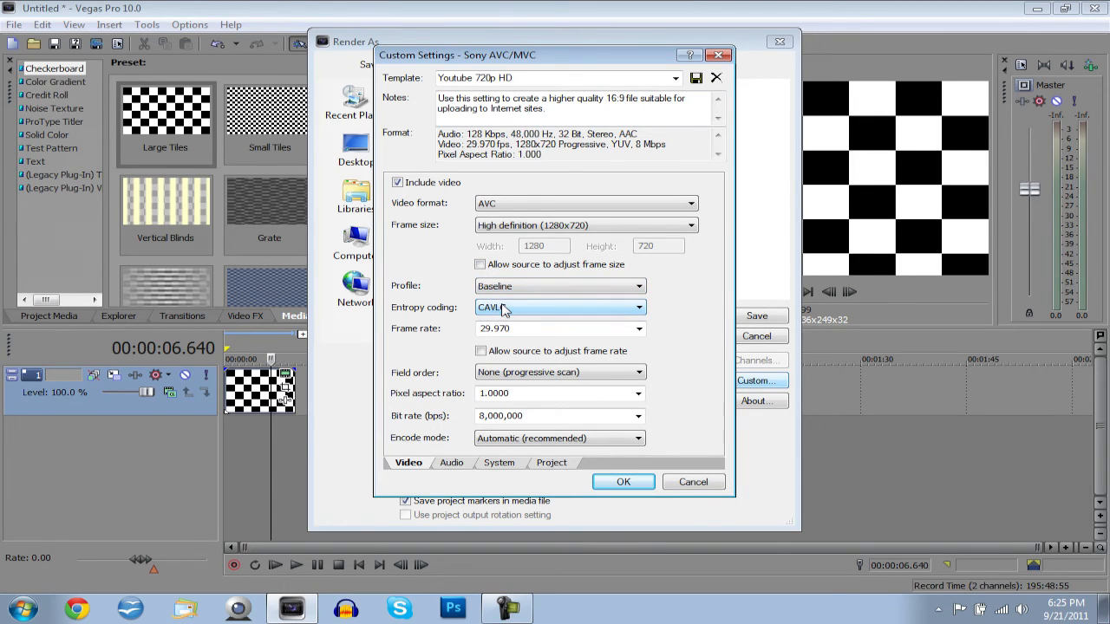
# Check the template's frame rate, field order and pixel aspect ratio, keeping 29.970, None (progressive scan) and 1.0000.
pyautogui.click(639, 330)
pyautogui.click(639, 335)
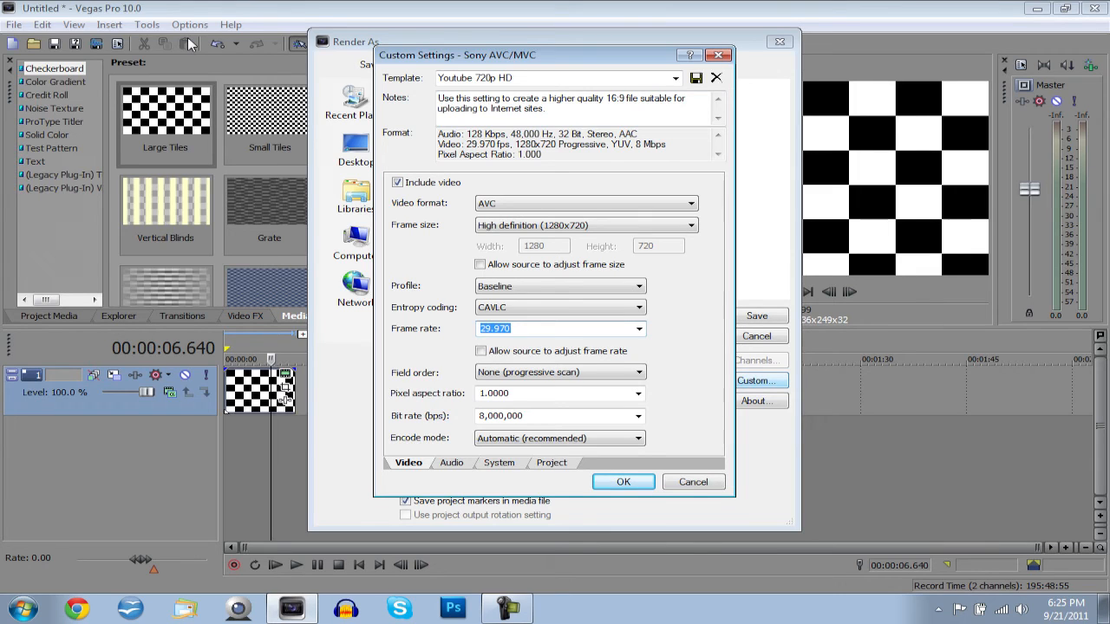
pyautogui.click(503, 374)
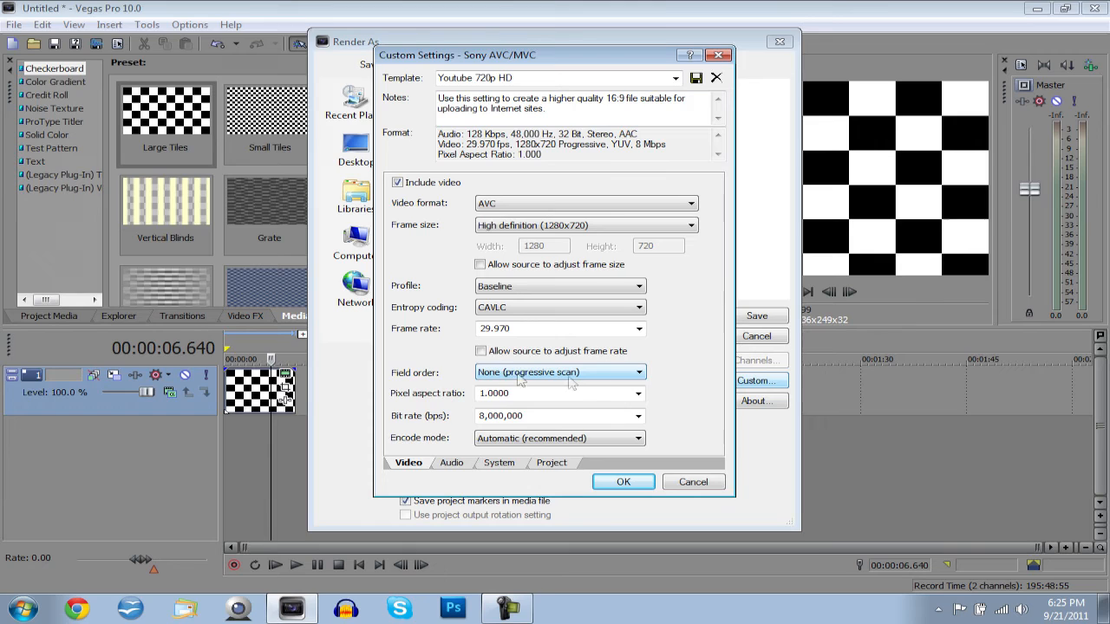
pyautogui.click(637, 394)
pyautogui.click(637, 396)
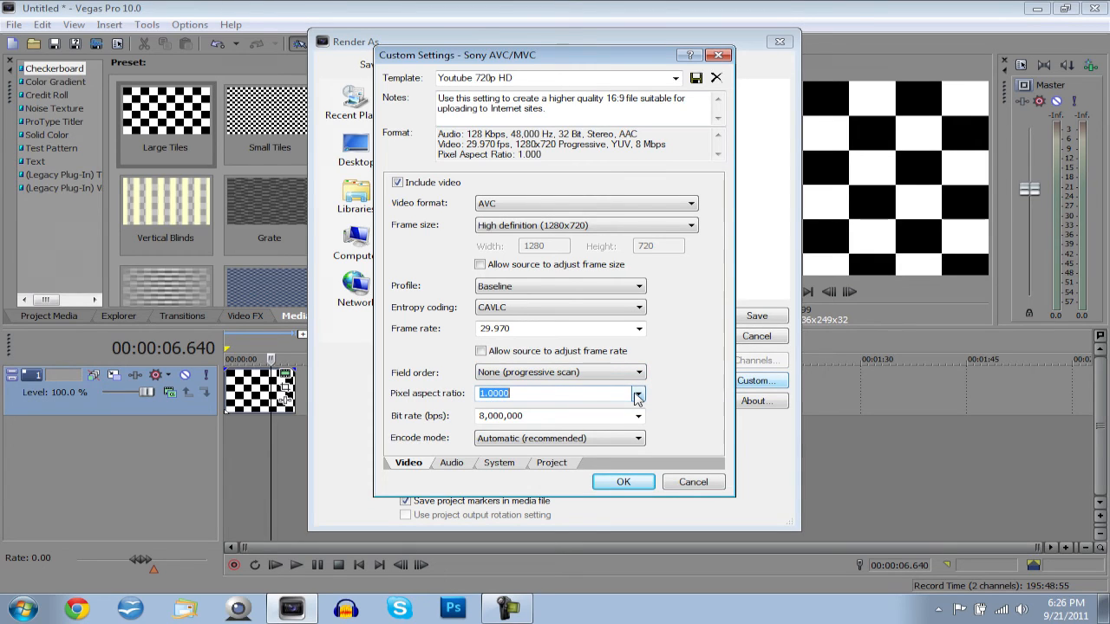
# Look through the preset bit rates and set the template's video bit rate to 6,000,000 bps.
pyautogui.click(638, 417)
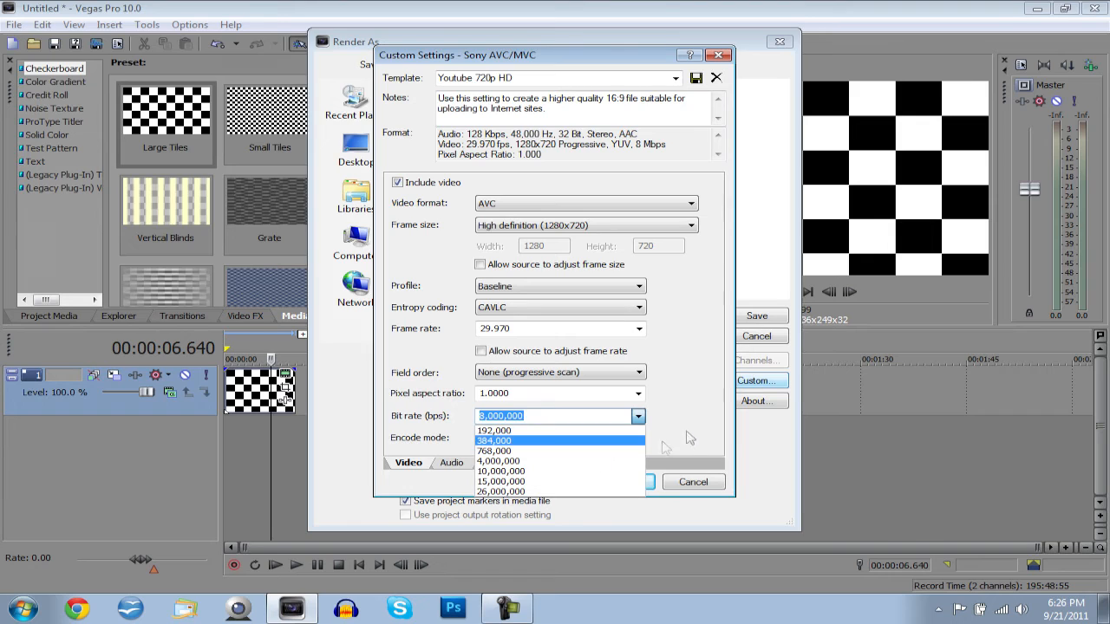
pyautogui.click(688, 431)
pyautogui.click(483, 417)
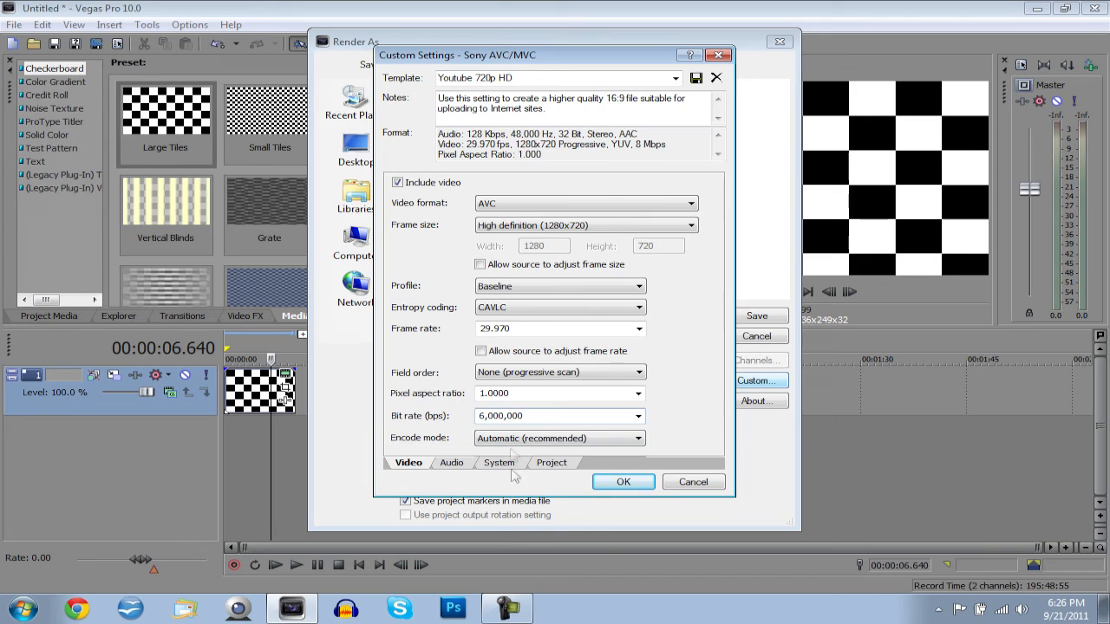
# Check the template's encode mode options, keeping Automatic (recommended).
pyautogui.click(513, 441)
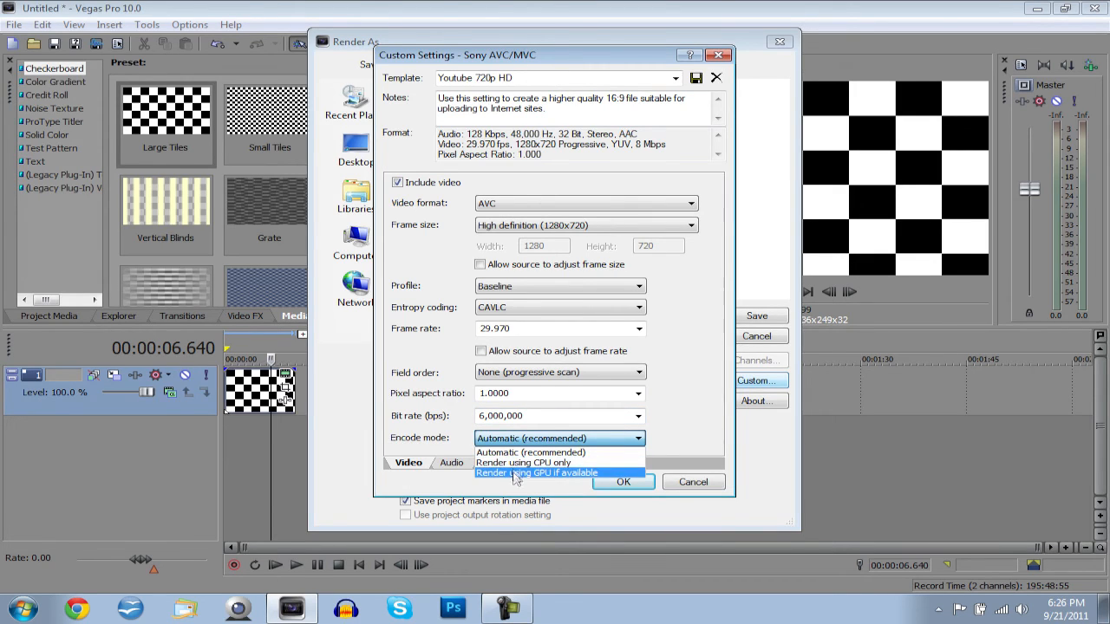
pyautogui.press('Escape')
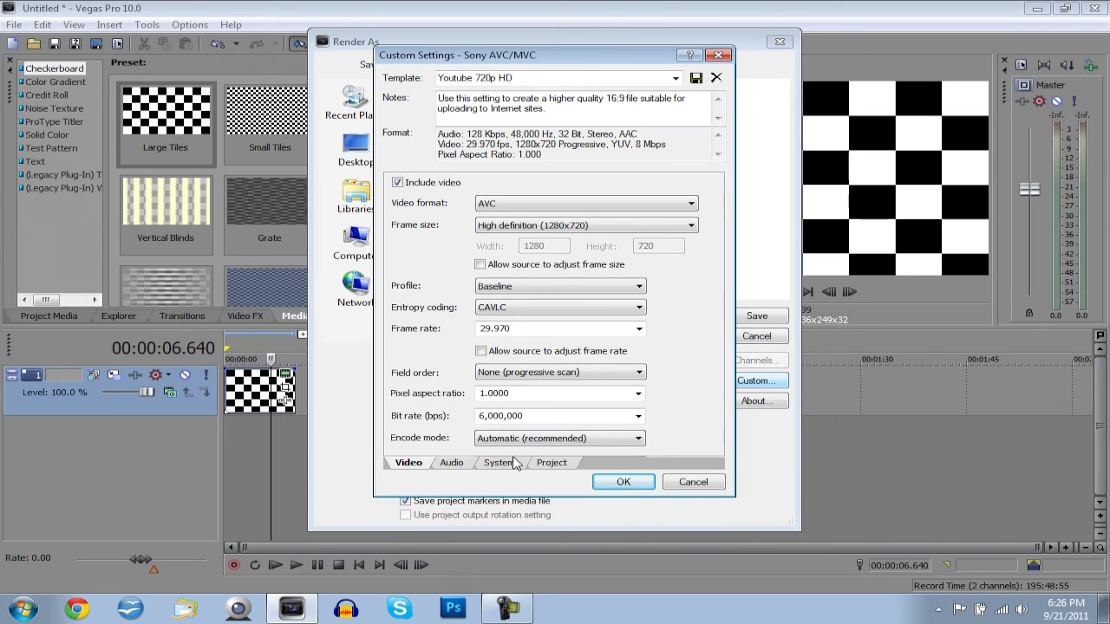
pyautogui.click(519, 441)
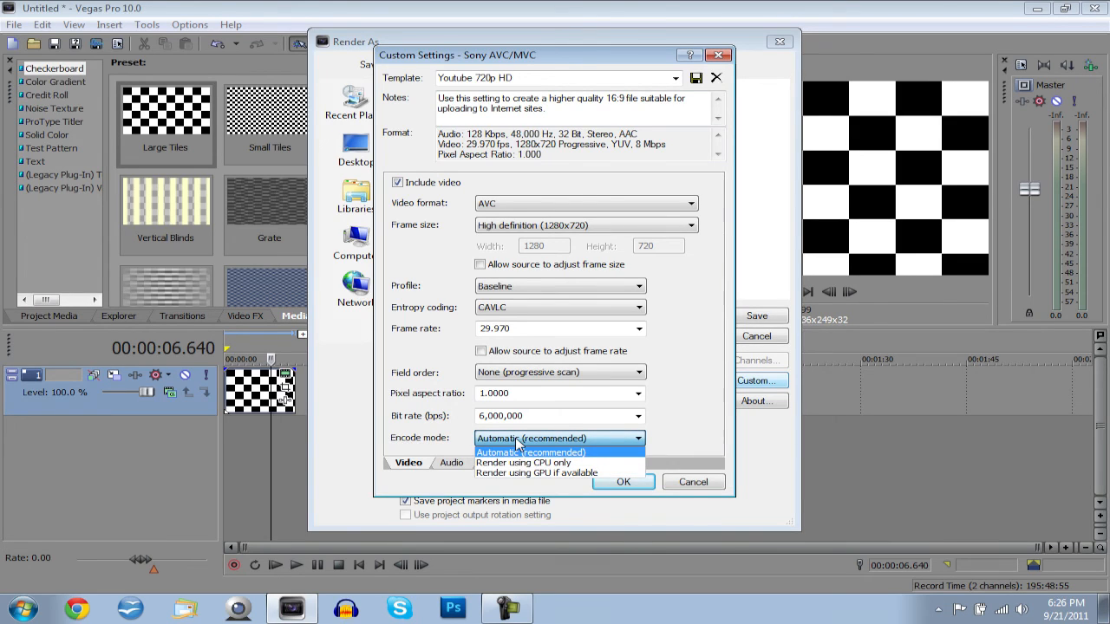
pyautogui.click(519, 441)
# Set the template's audio sample rate to 44,100 Hz, keeping a bit rate of 128,000 bps and Stereo coding mode.
pyautogui.click(452, 464)
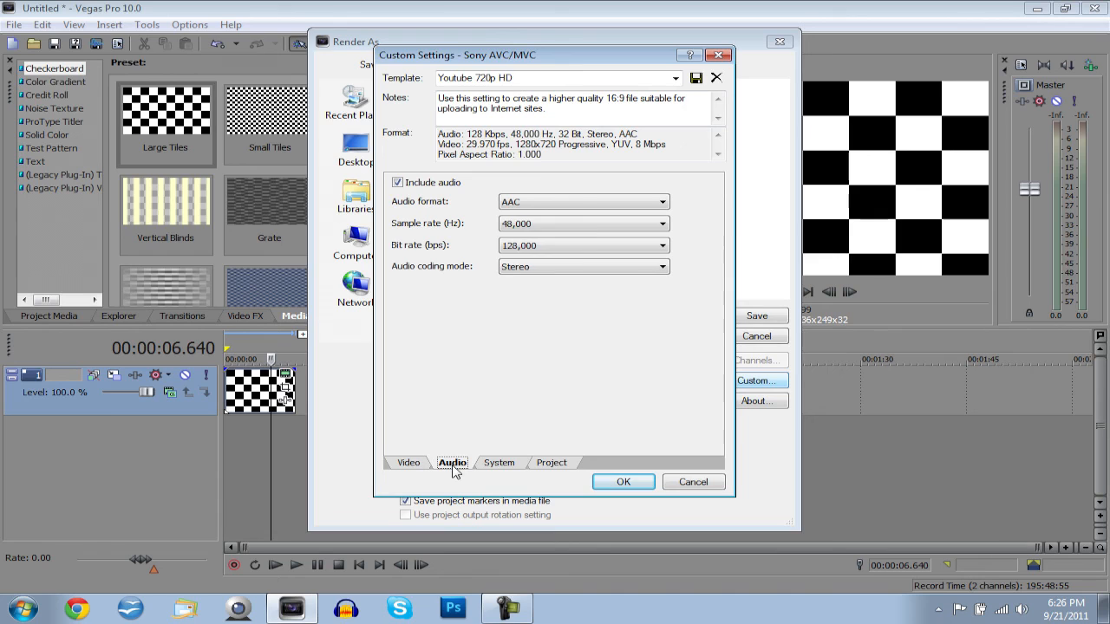
pyautogui.click(519, 227)
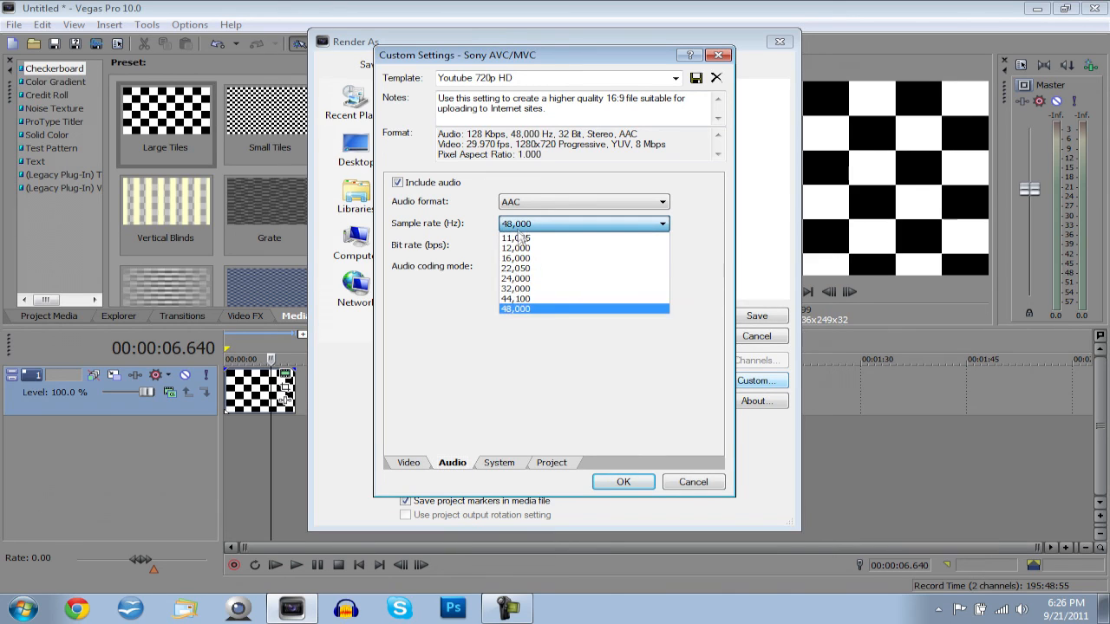
pyautogui.click(523, 301)
pyautogui.click(524, 247)
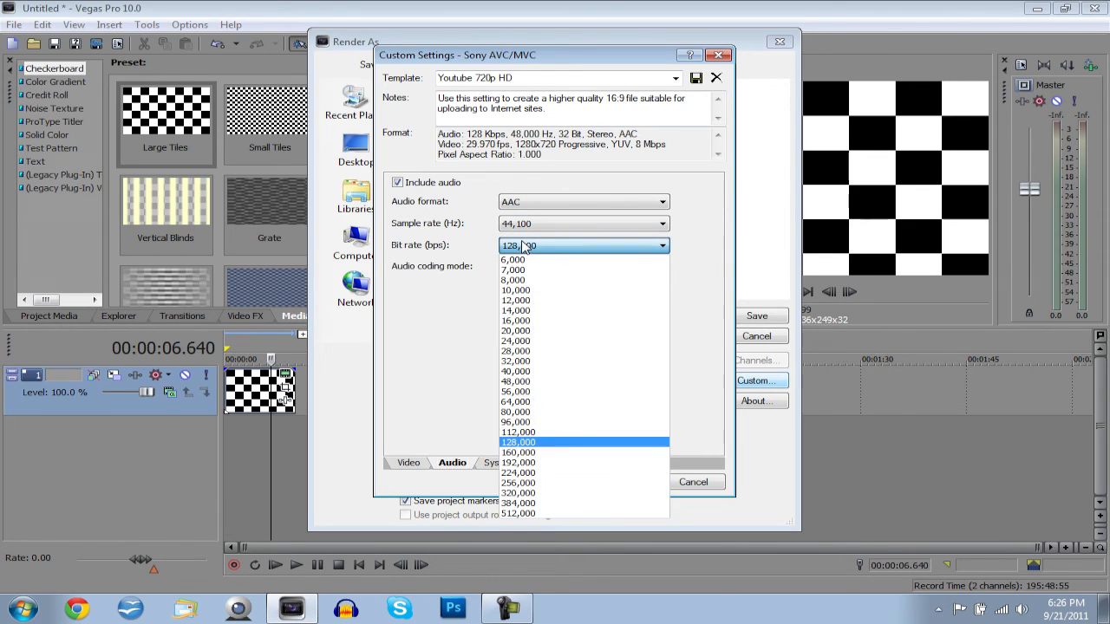
pyautogui.click(516, 443)
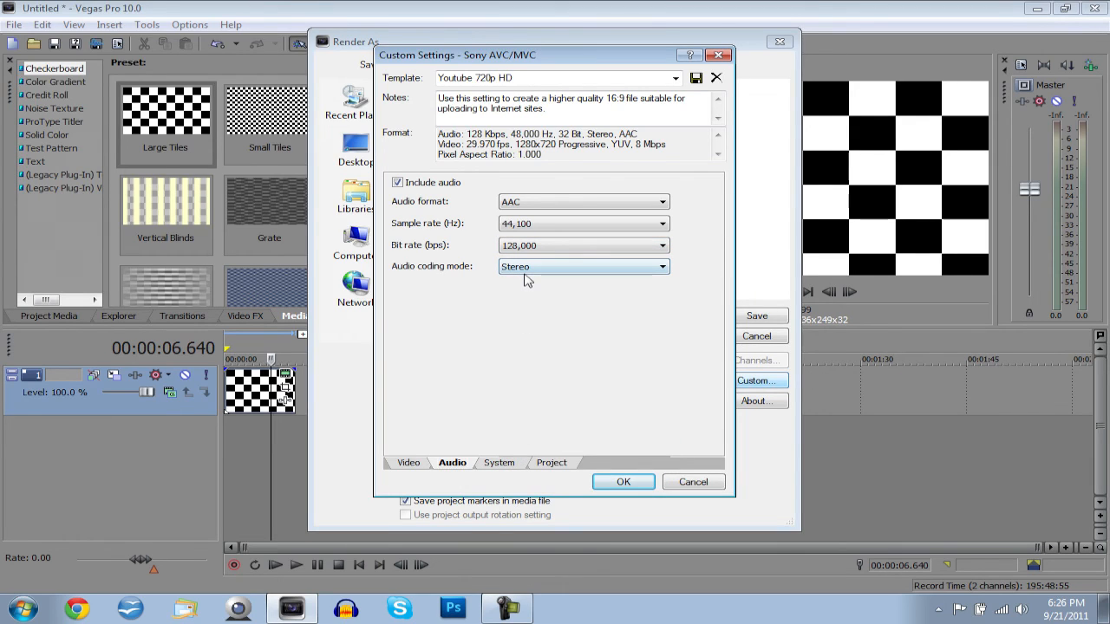
pyautogui.click(525, 276)
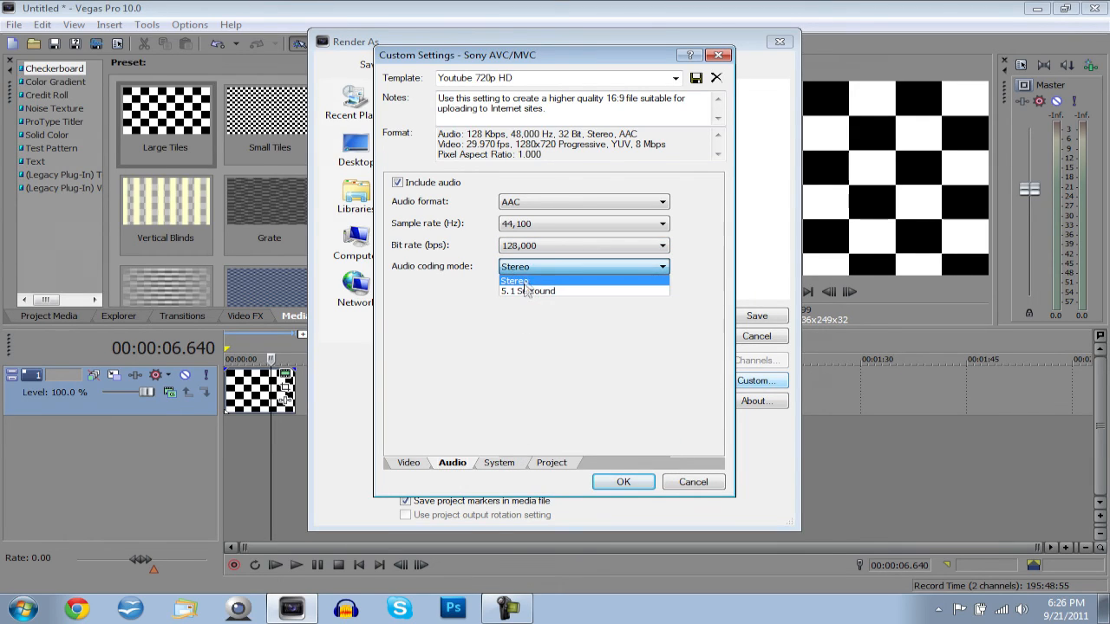
pyautogui.click(526, 282)
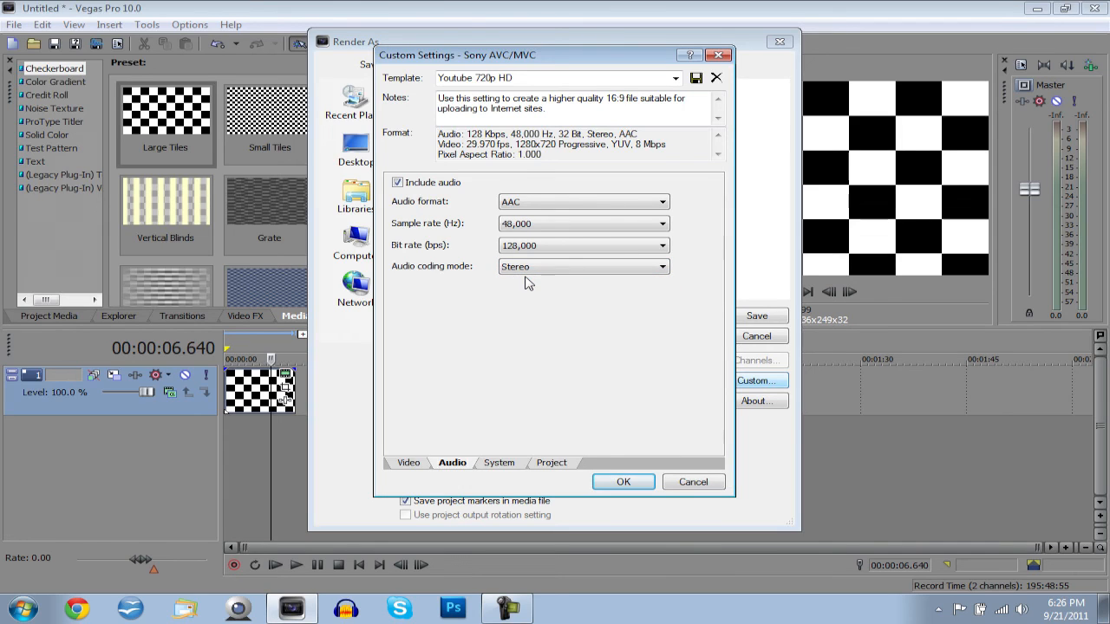
pyautogui.click(531, 224)
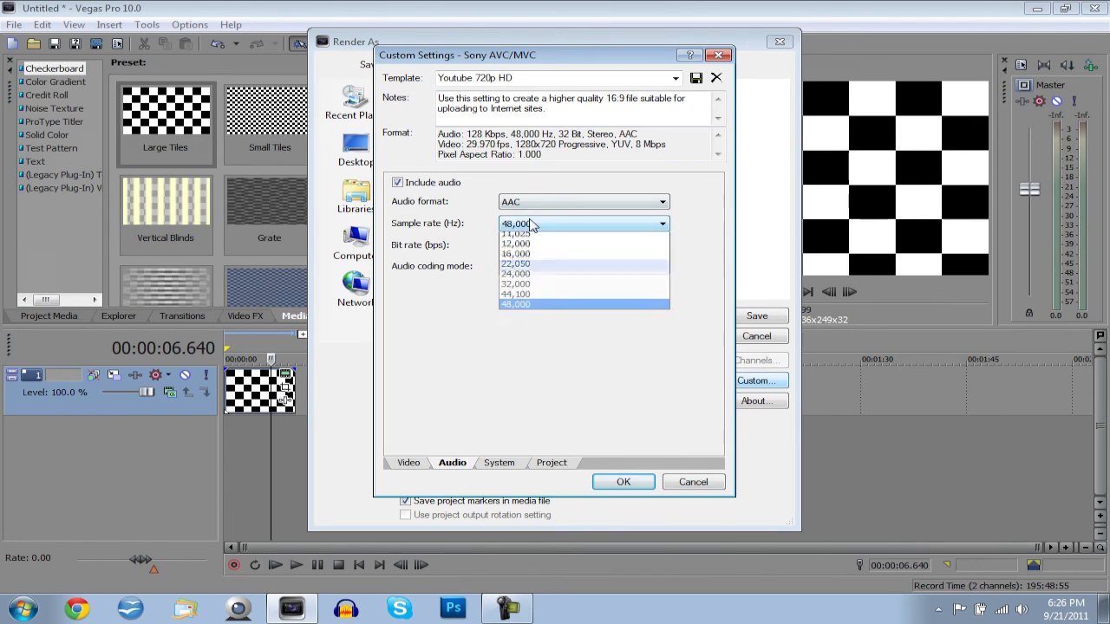
pyautogui.click(526, 300)
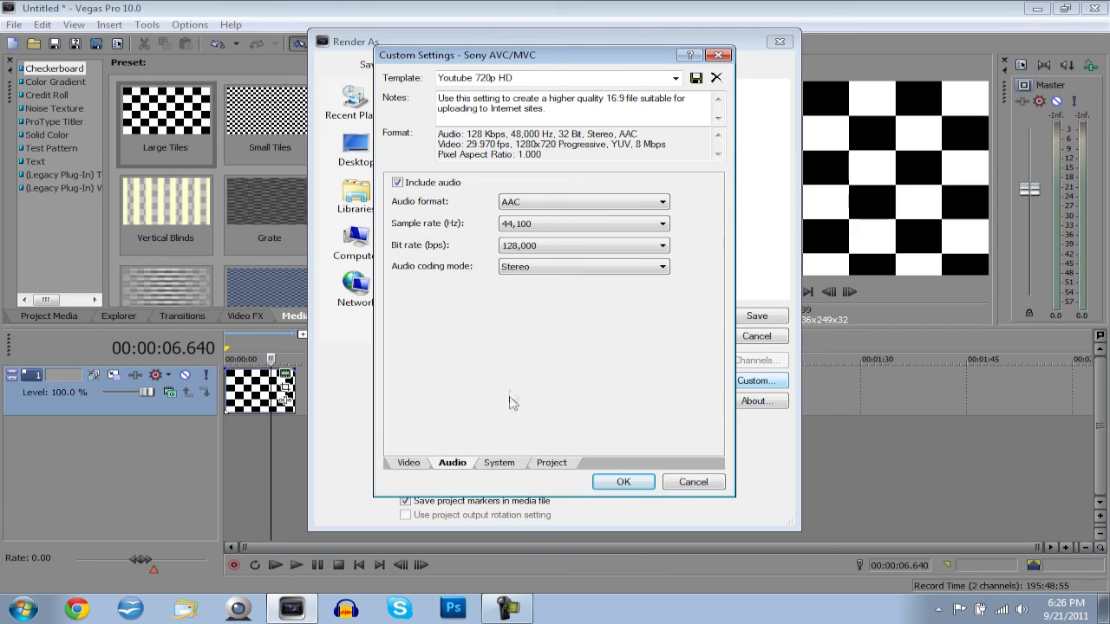
# Choose MP4 file format (.mp4) as the template's system format.
pyautogui.click(506, 464)
pyautogui.click(560, 193)
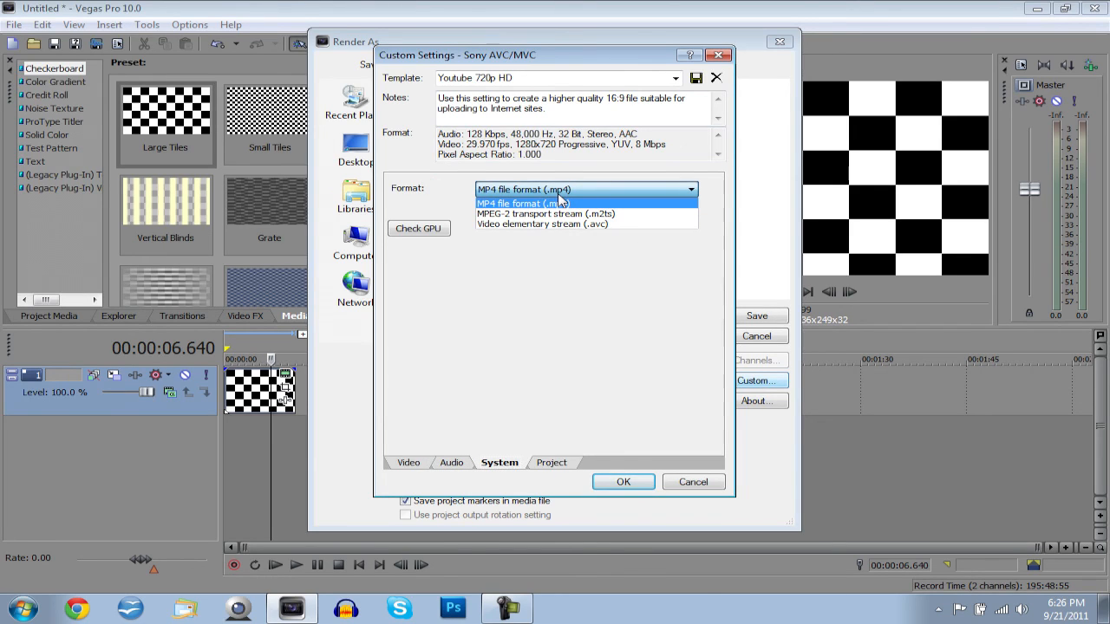
pyautogui.click(559, 202)
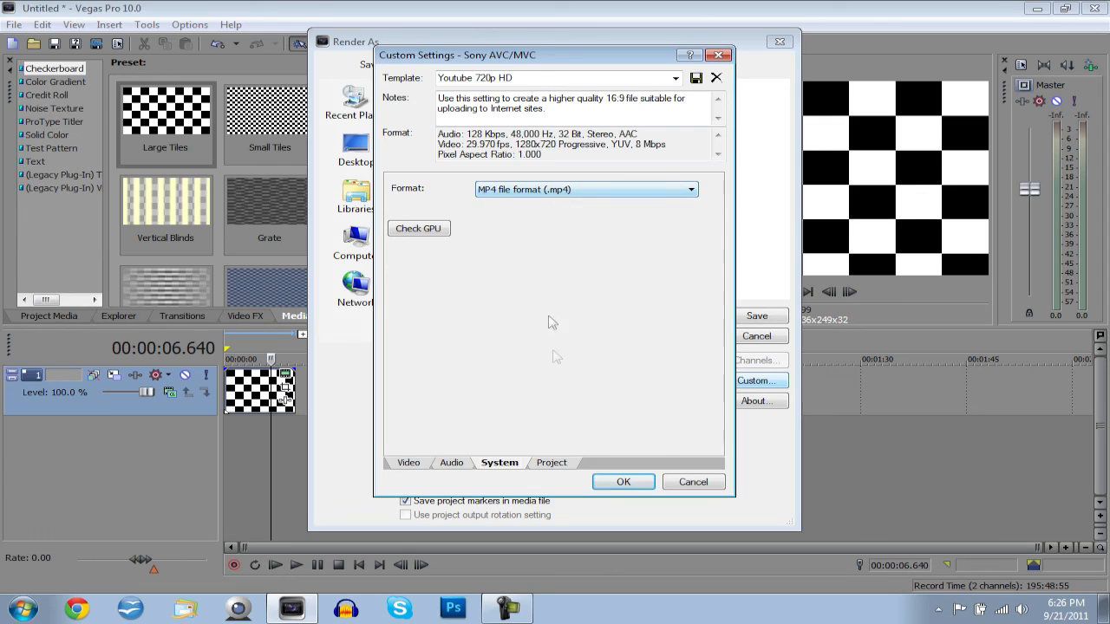
# Set the template's video rendering quality to Best, keep stereoscopic 3D mode on (Use Project Settings), and accept the custom settings.
pyautogui.click(565, 466)
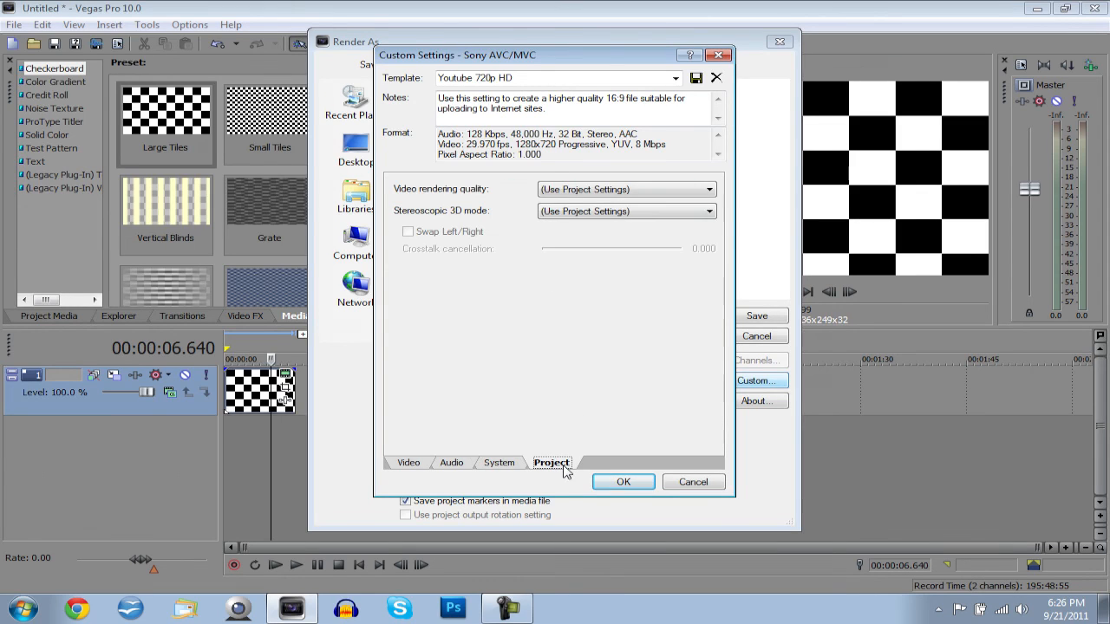
pyautogui.click(594, 189)
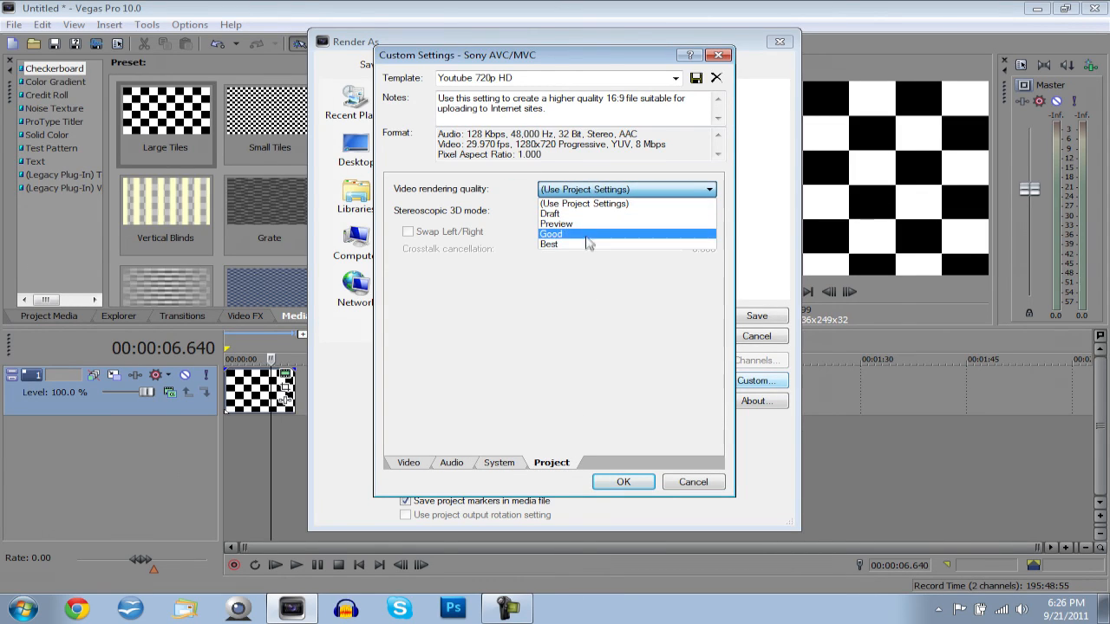
pyautogui.click(586, 246)
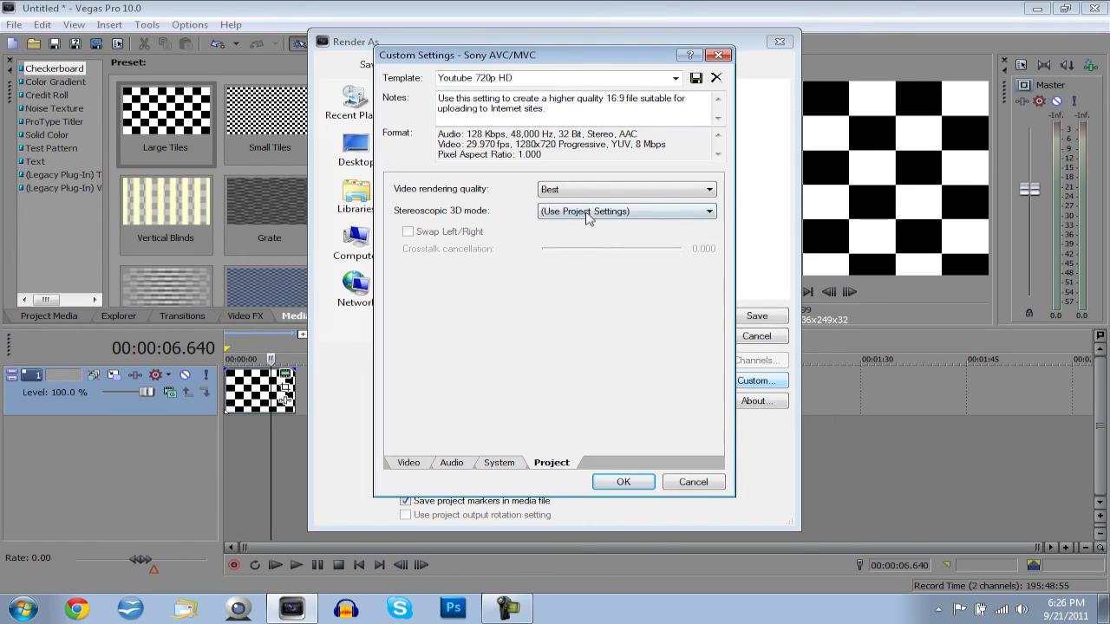
pyautogui.click(586, 213)
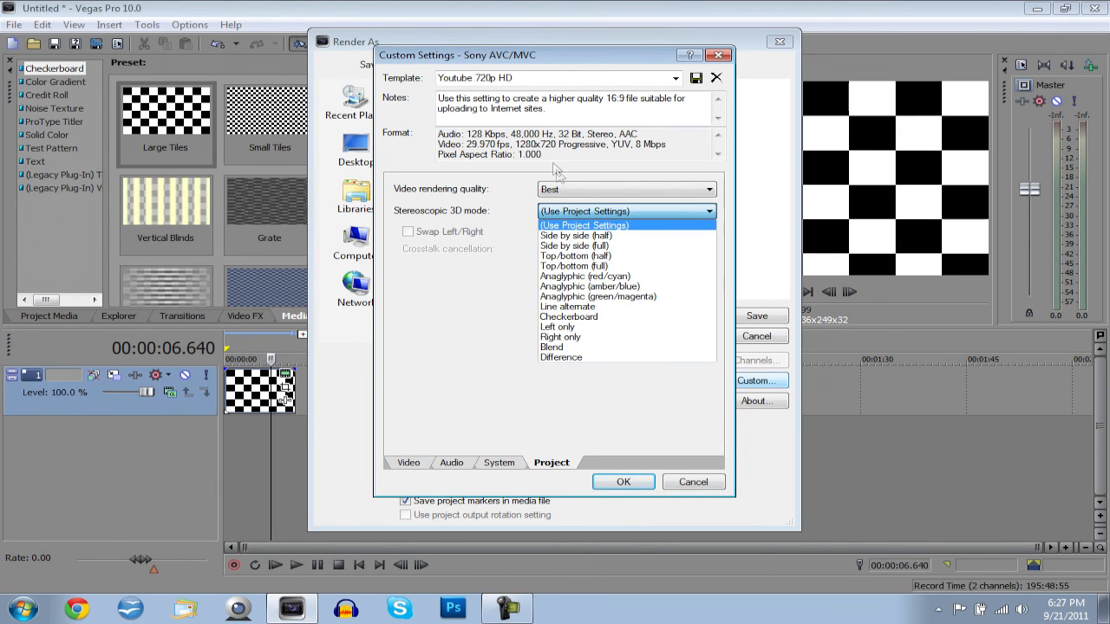
pyautogui.click(567, 224)
pyautogui.click(639, 482)
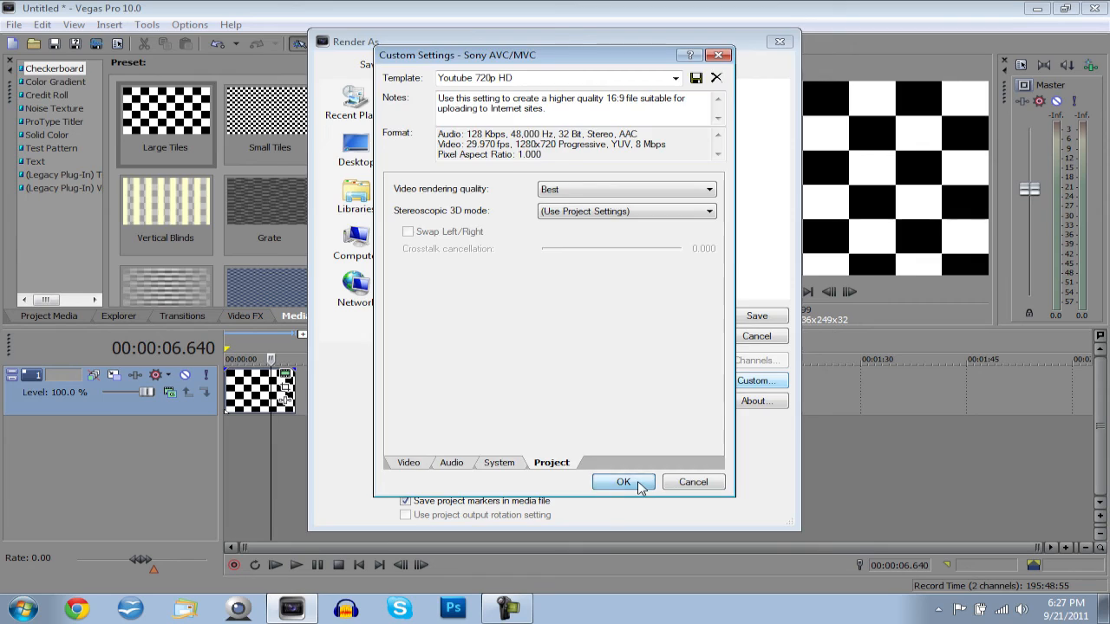
# Name the render output file Youtube Tutorial and select the Youtube 720p HD template for it.
pyautogui.doubleClick(567, 317)
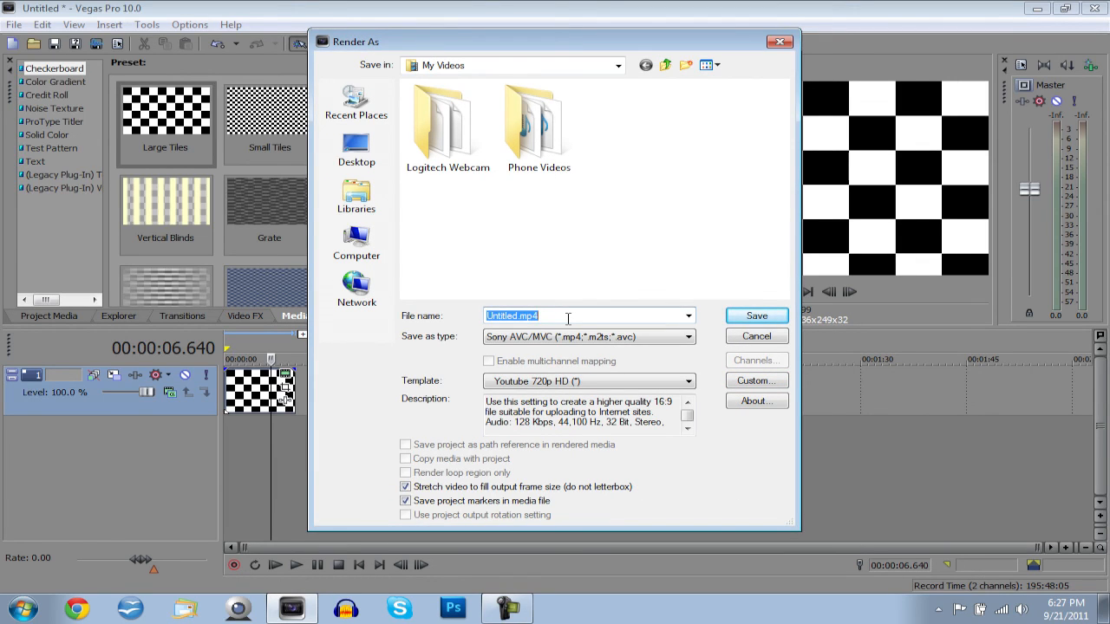
pyautogui.write('Youtube Tutorial')
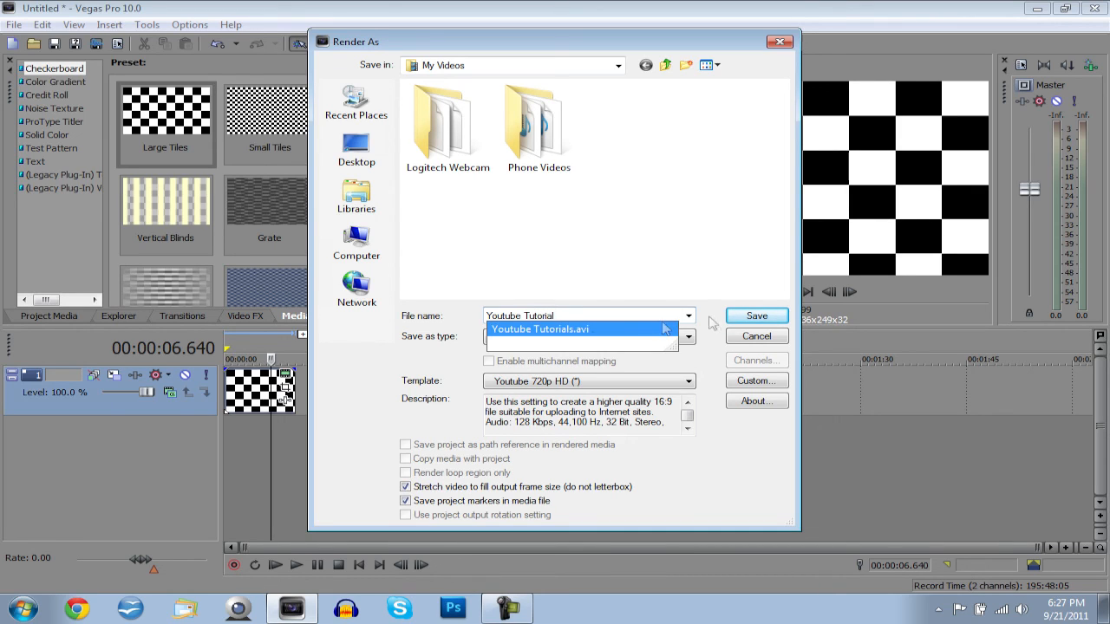
pyautogui.click(724, 412)
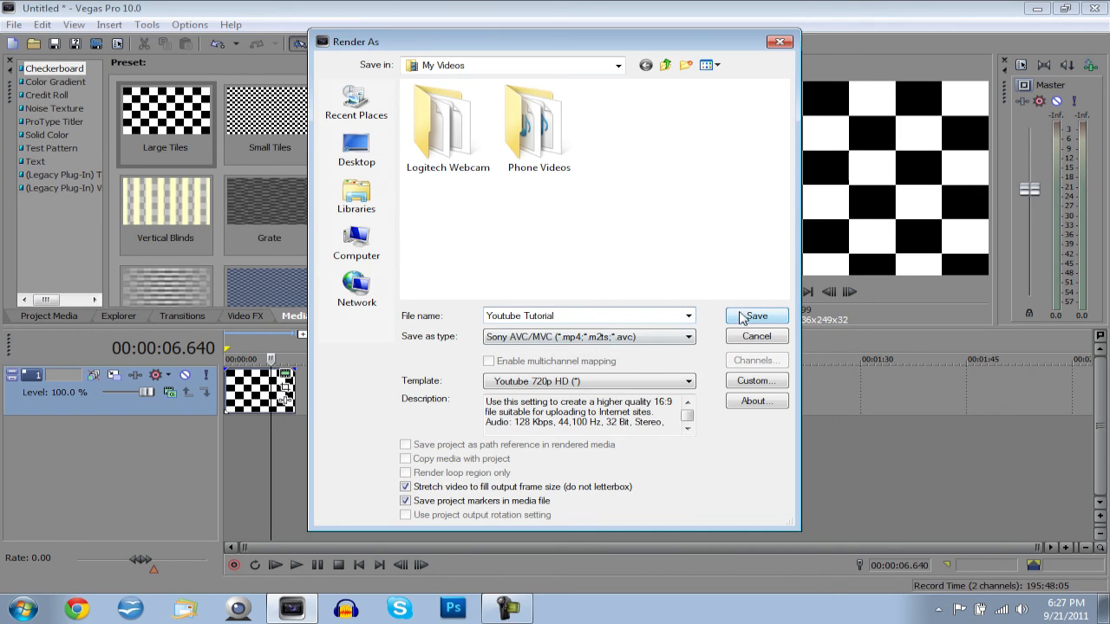
pyautogui.click(688, 382)
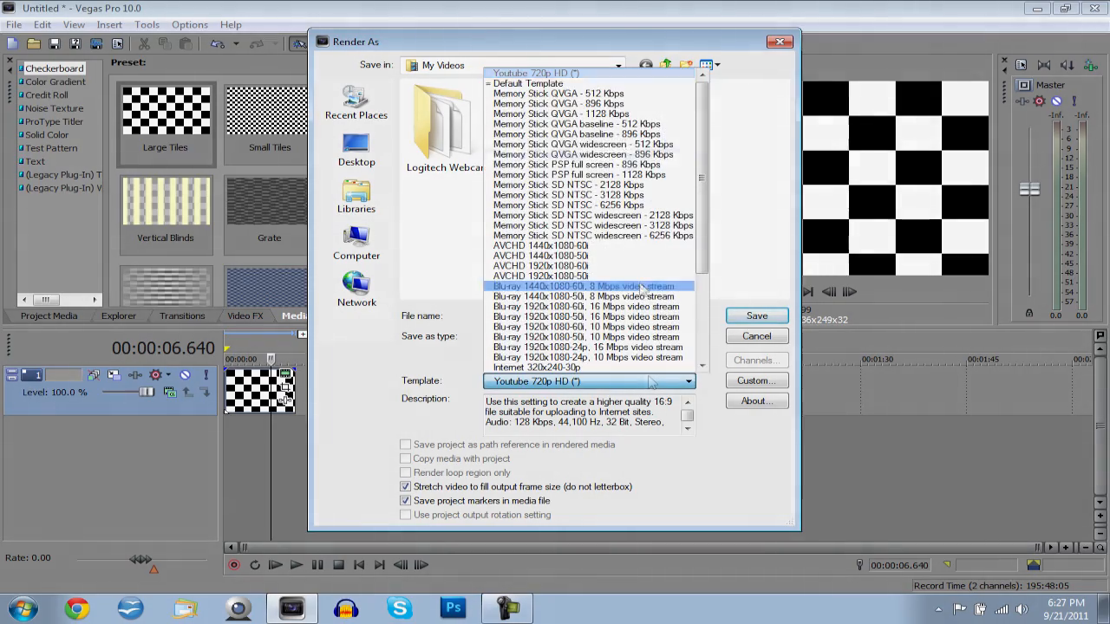
pyautogui.click(617, 75)
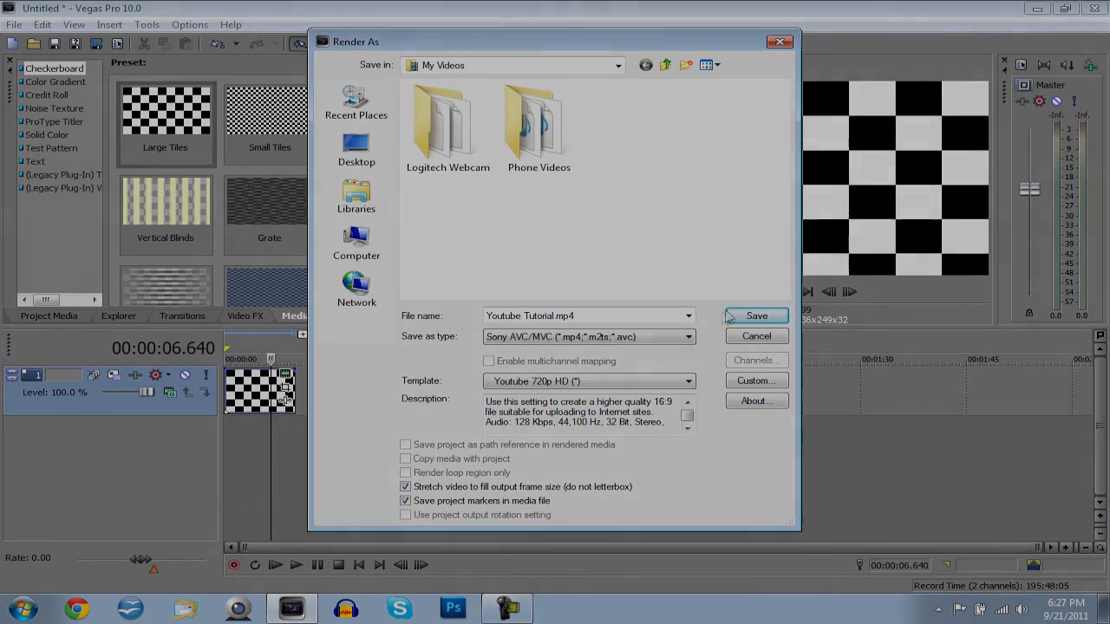
# Dismiss the Render As dialog without rendering and exit the program.
pyautogui.click(779, 41)
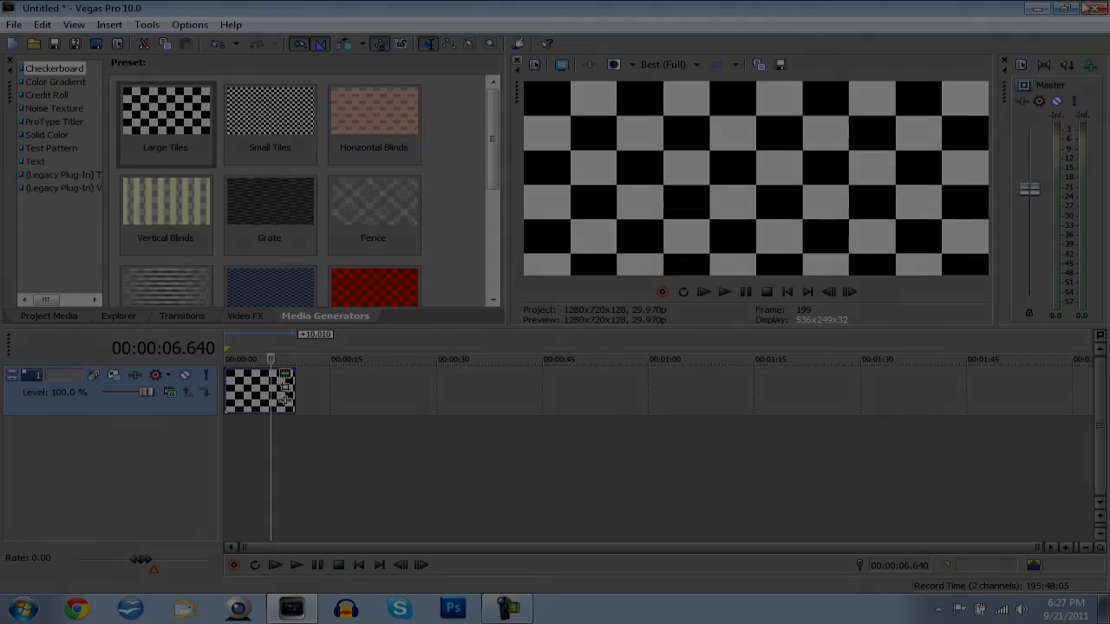
pyautogui.click(1092, 8)
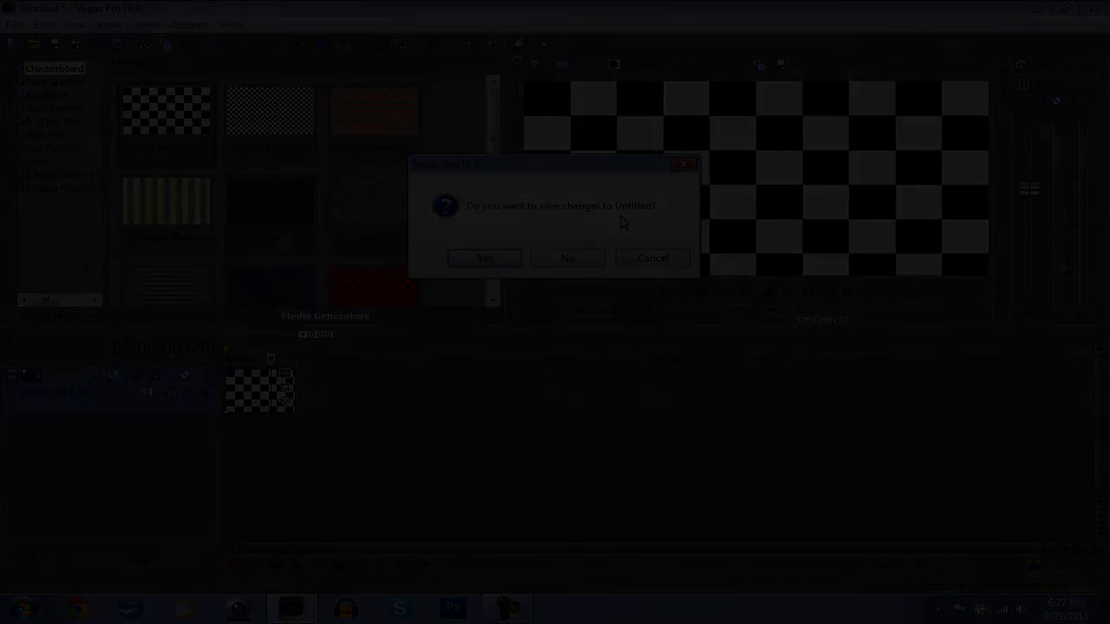